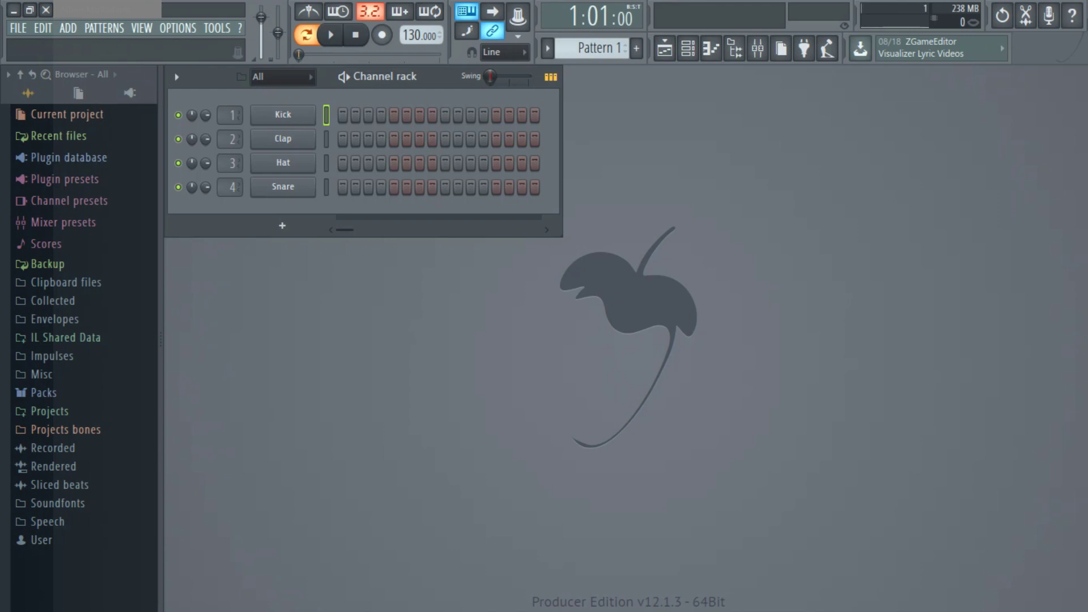
Add a Slicex channel to the project
{"action": "key", "text": "alt+a"}
{"action": "key", "text": "Right"}
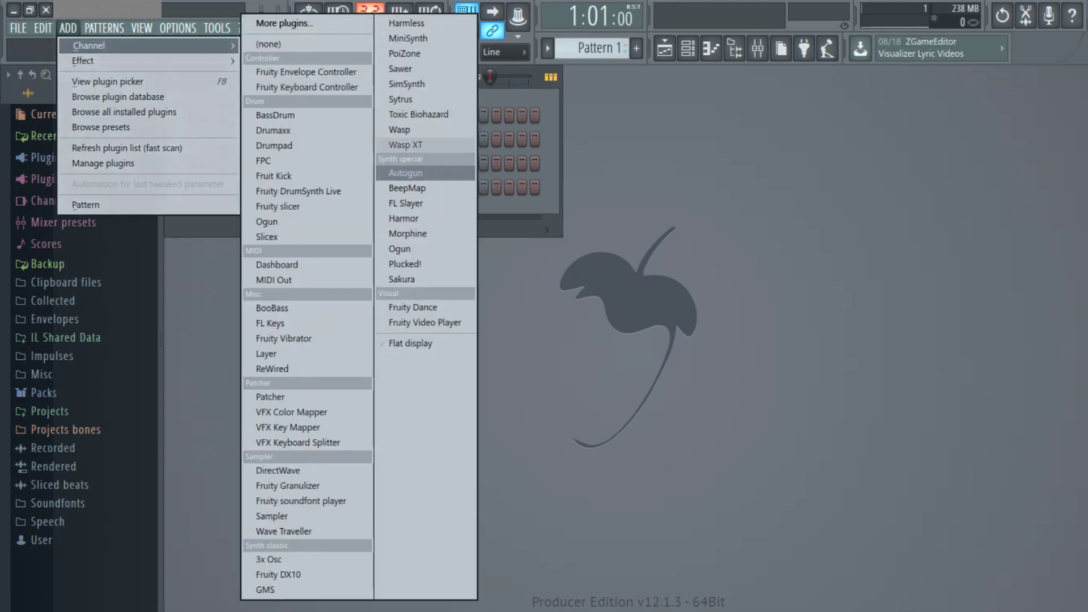
{"action": "key", "text": "Return"}
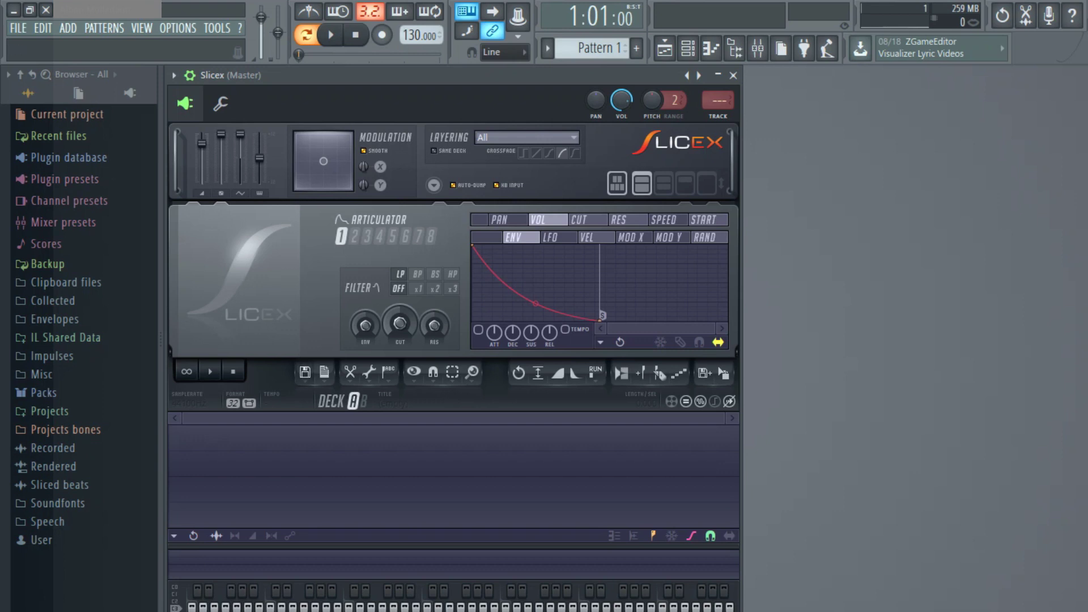
Load the Alan Walker 'Sing Me To Sleep (marshmello Remix)' MP3 from the Desktop into Slicex
{"action": "left_click", "coordinate": [305, 371]}
{"action": "left_click", "coordinate": [338, 413]}
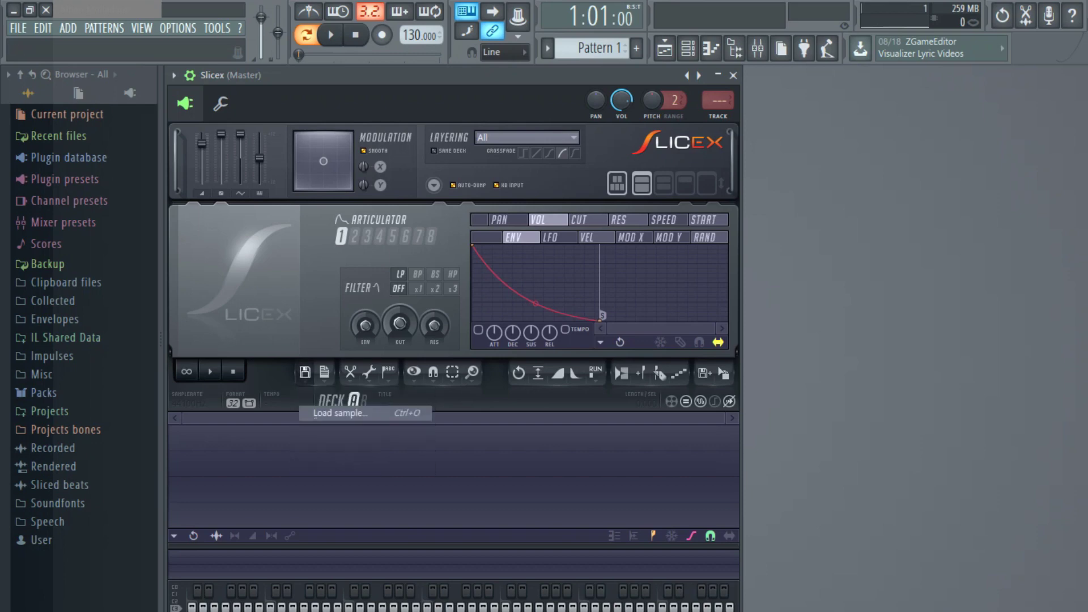
{"action": "left_click", "coordinate": [363, 207]}
{"action": "scroll", "coordinate": [487, 244], "scroll_direction": "down", "scroll_amount": 5}
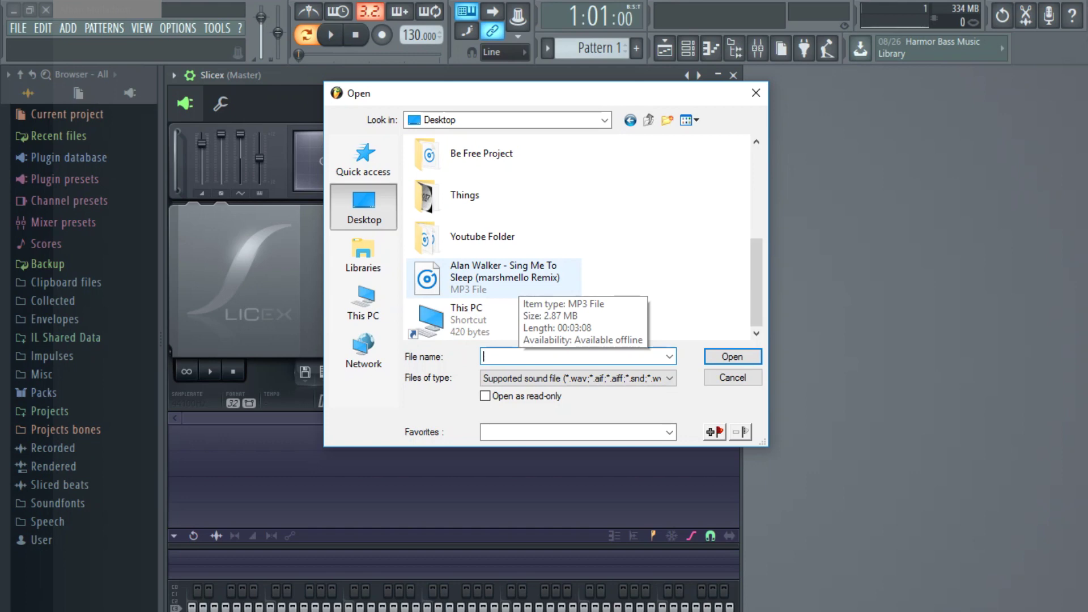
{"action": "left_click", "coordinate": [510, 281]}
{"action": "left_click", "coordinate": [733, 356]}
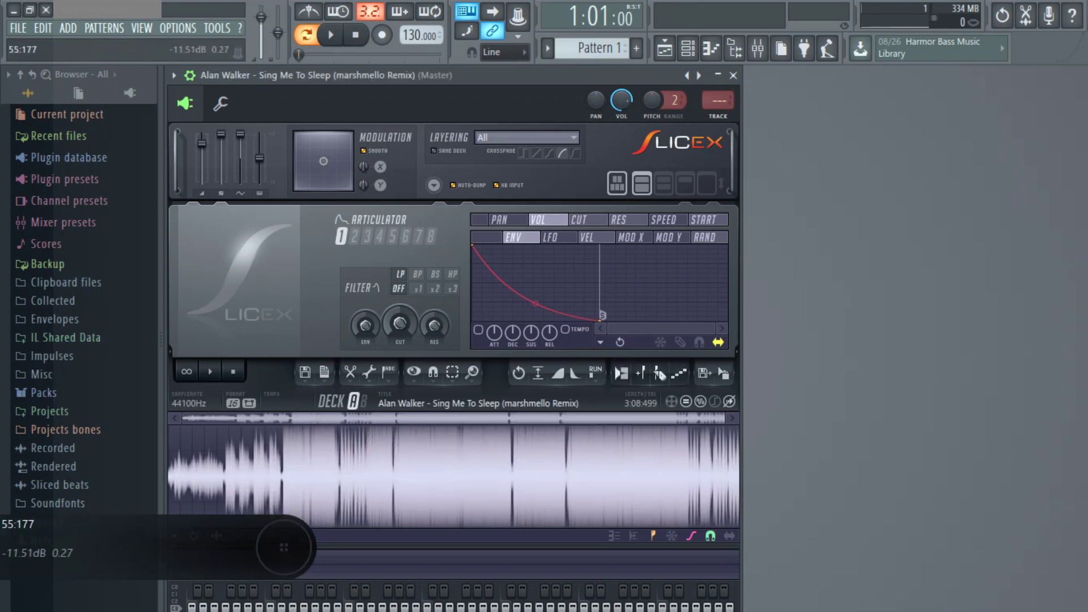
Play the song, zoom into its start, and delete the silent lead-in
{"action": "key", "text": "space"}
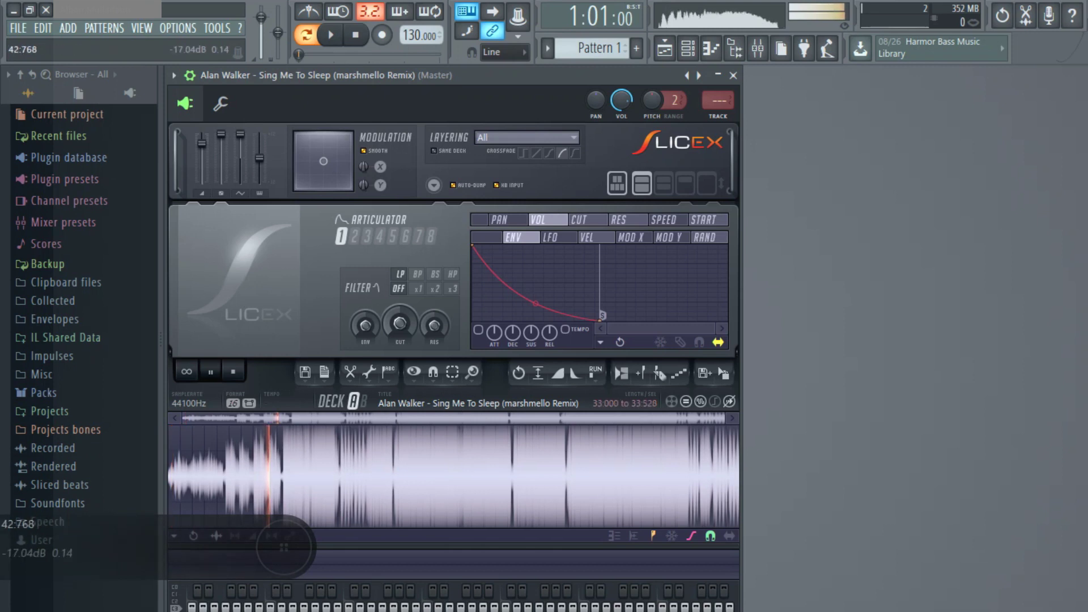
{"action": "key", "text": "space"}
{"action": "scroll", "coordinate": [453, 476], "scroll_direction": "up", "scroll_amount": 5}
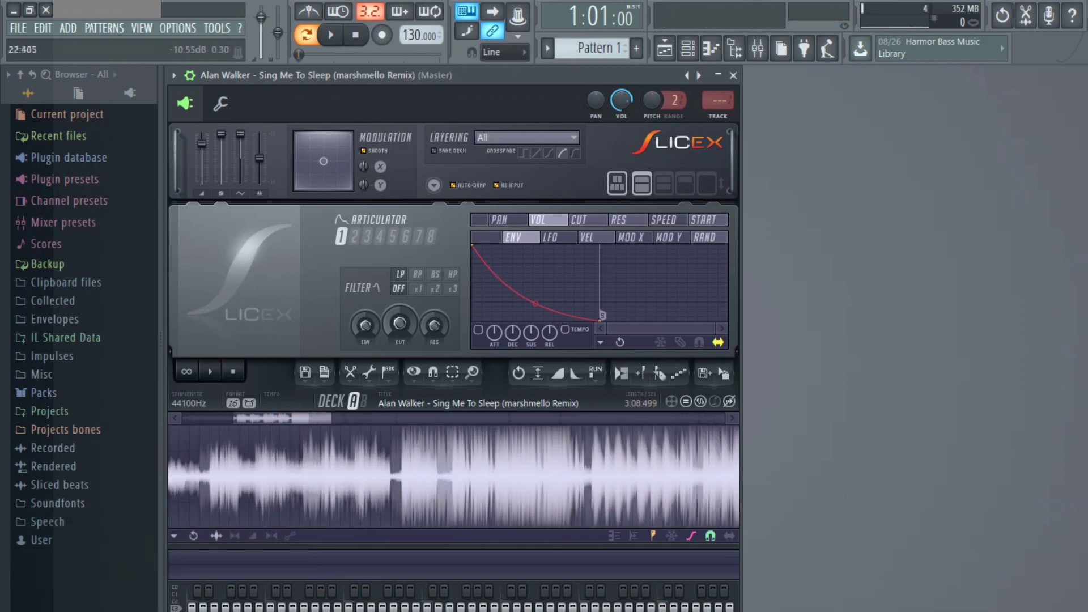
{"action": "scroll", "coordinate": [454, 476], "scroll_direction": "up", "scroll_amount": 6}
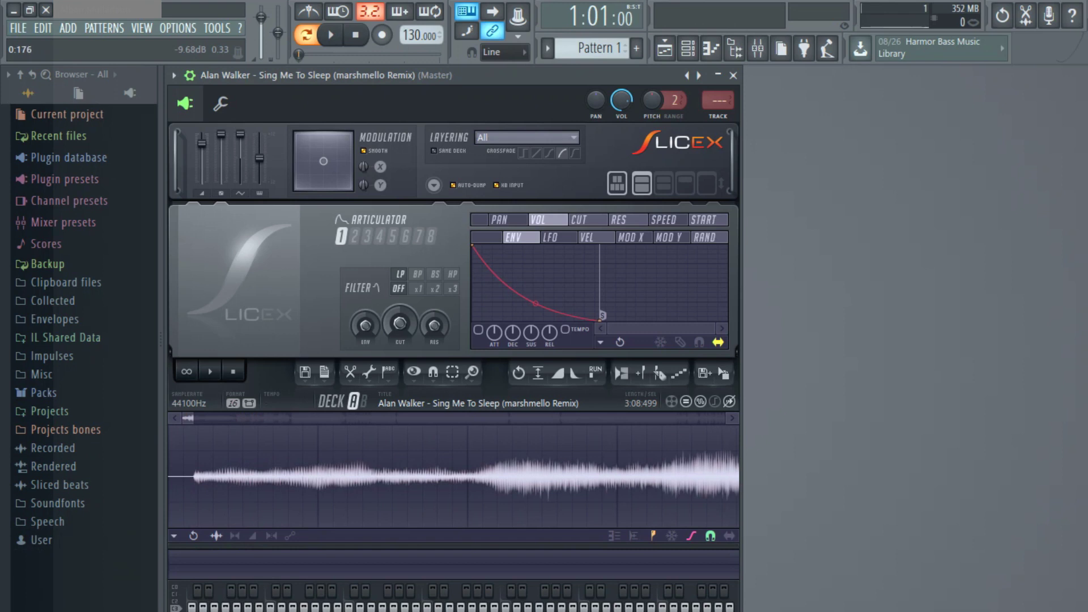
{"action": "scroll", "coordinate": [453, 476], "scroll_direction": "up", "scroll_amount": 4}
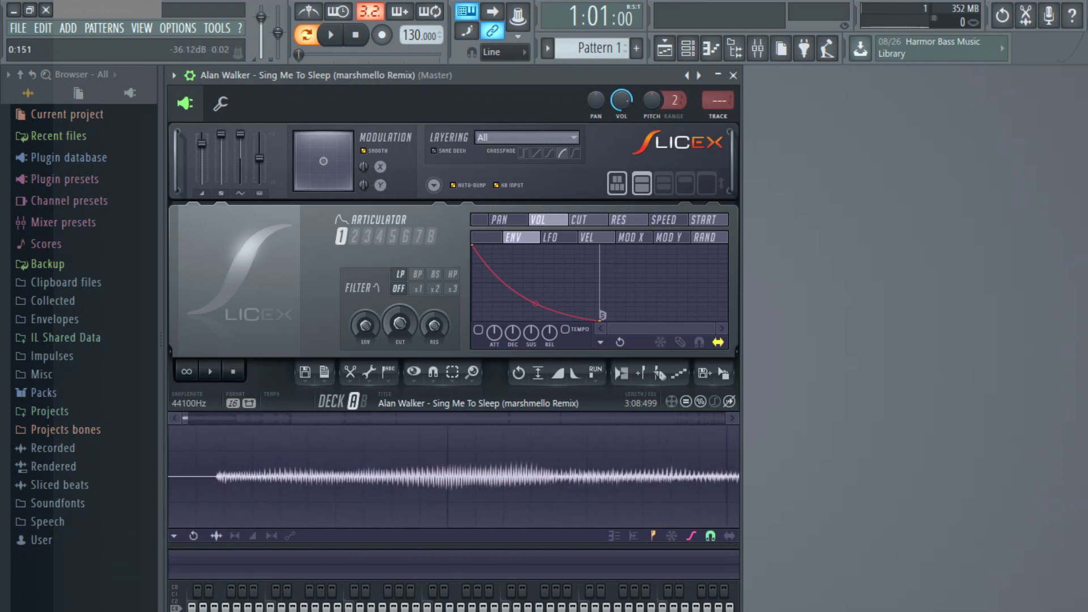
{"action": "left_click_drag", "start_coordinate": [207, 476], "coordinate": [169, 476]}
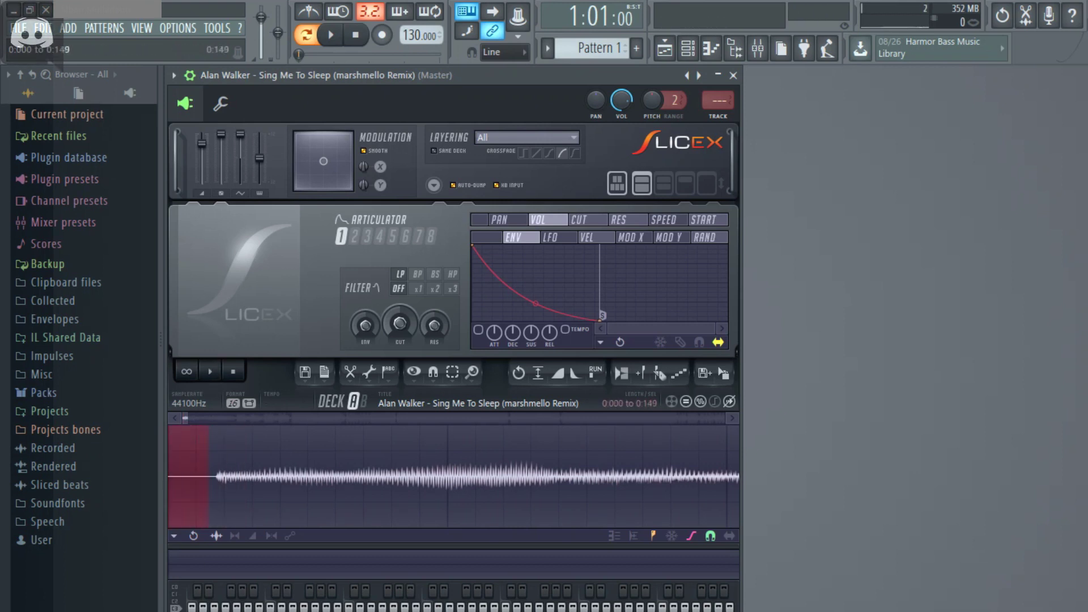
{"action": "left_click", "coordinate": [222, 476]}
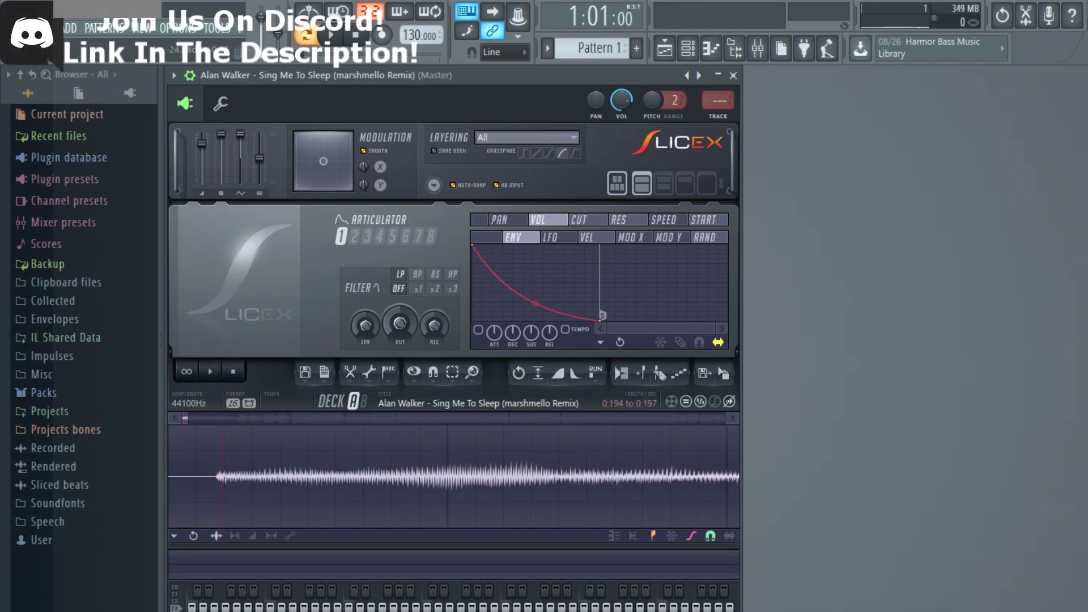
{"action": "left_click_drag", "start_coordinate": [222, 476], "coordinate": [216, 476]}
{"action": "left_click", "coordinate": [210, 371]}
{"action": "key", "text": "Delete"}
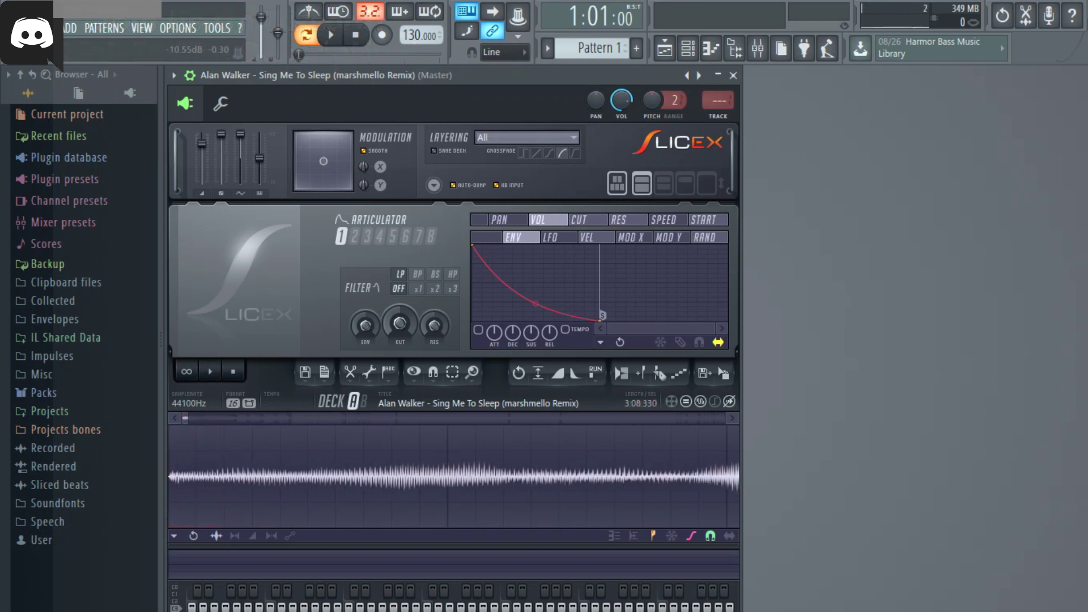
Select the song's intro from the start up to 18:962
{"action": "scroll", "coordinate": [453, 476], "scroll_direction": "up", "scroll_amount": 5}
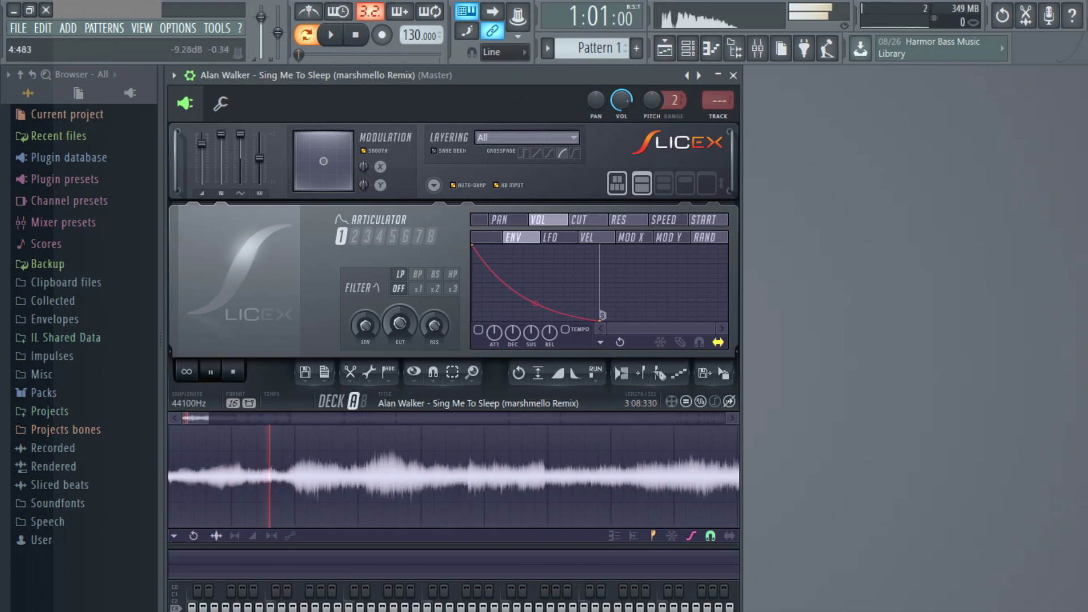
{"action": "key", "text": "space"}
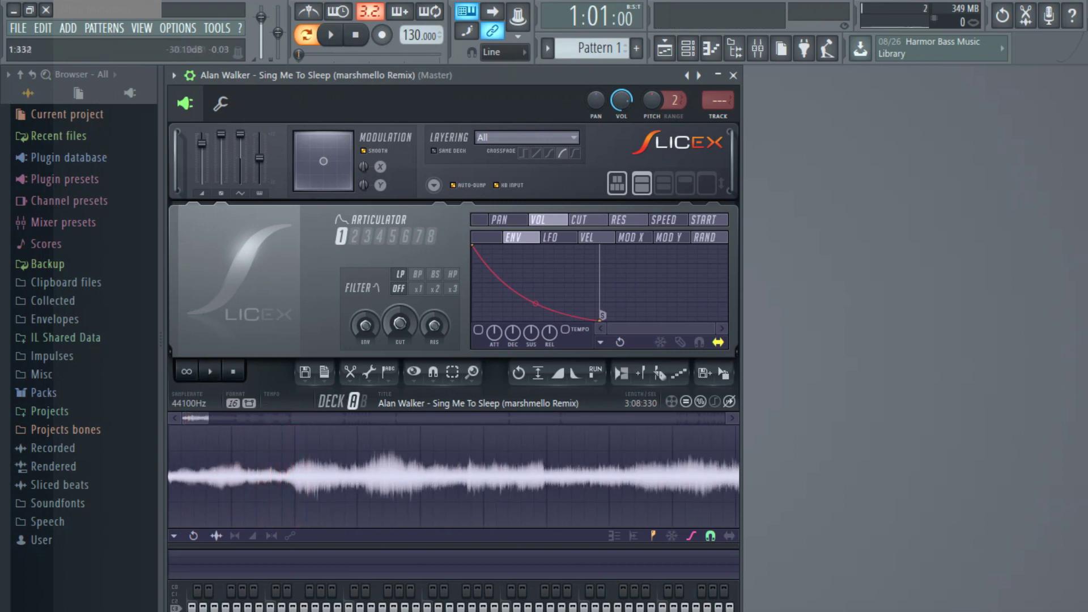
{"action": "scroll", "coordinate": [454, 476], "scroll_direction": "left", "scroll_amount": 4}
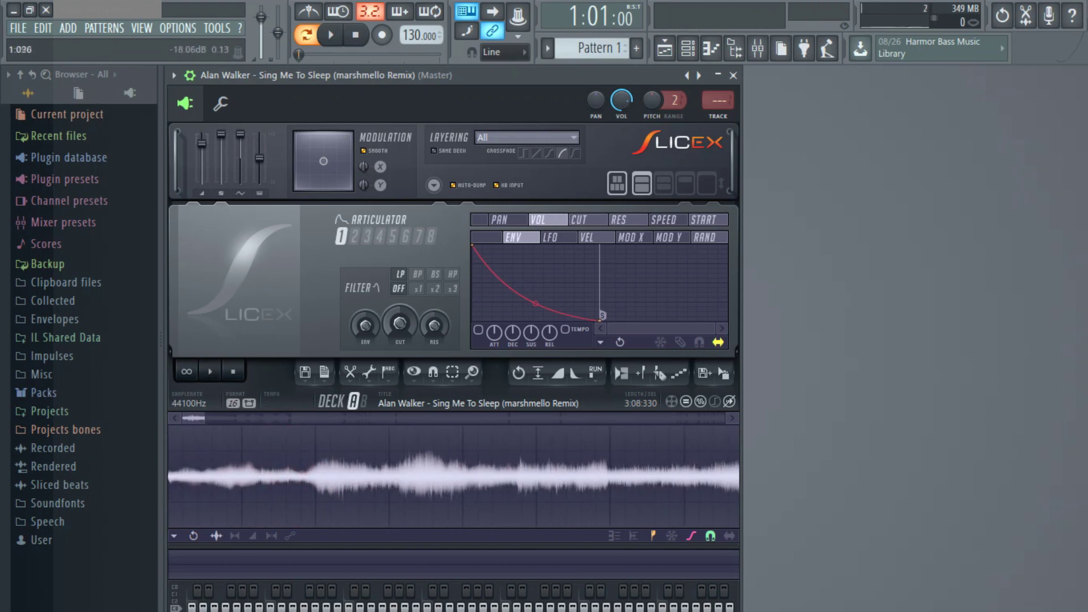
{"action": "scroll", "coordinate": [453, 476], "scroll_direction": "left", "scroll_amount": 1}
{"action": "left_click_drag", "start_coordinate": [200, 476], "coordinate": [380, 477]}
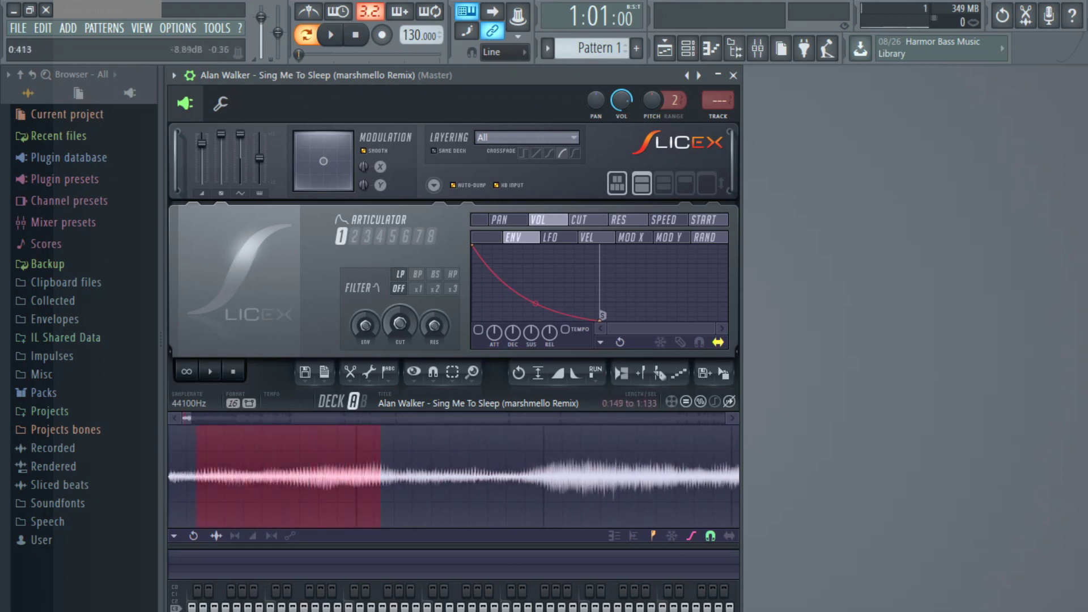
{"action": "scroll", "coordinate": [454, 476], "scroll_direction": "down", "scroll_amount": 2}
{"action": "left_click_drag", "start_coordinate": [170, 476], "coordinate": [508, 476]}
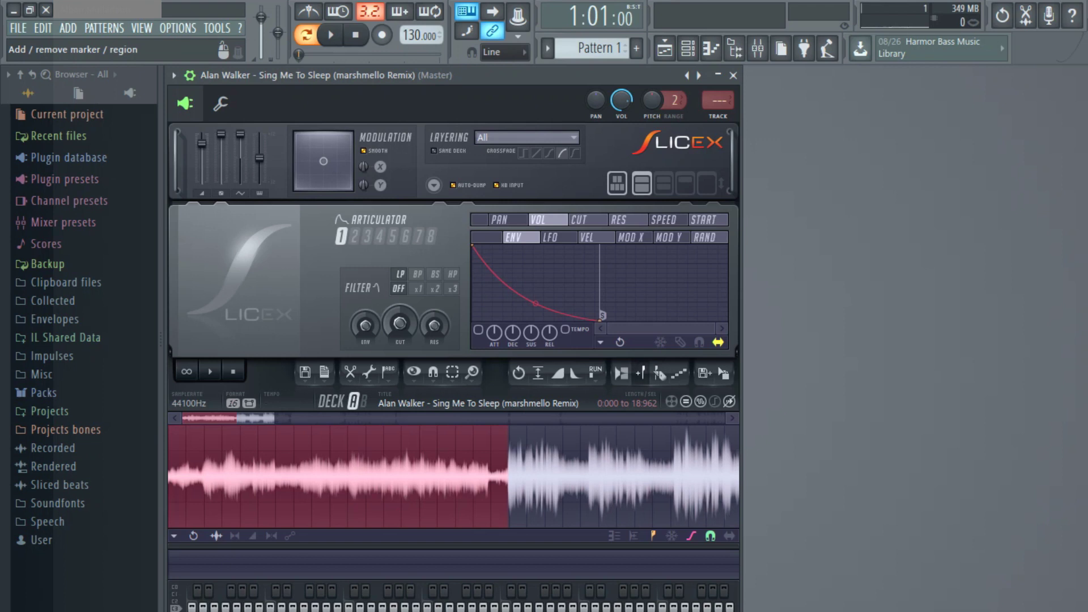
Mark the intro and following sections as Region #1 through Region #6
{"action": "left_click", "coordinate": [640, 373]}
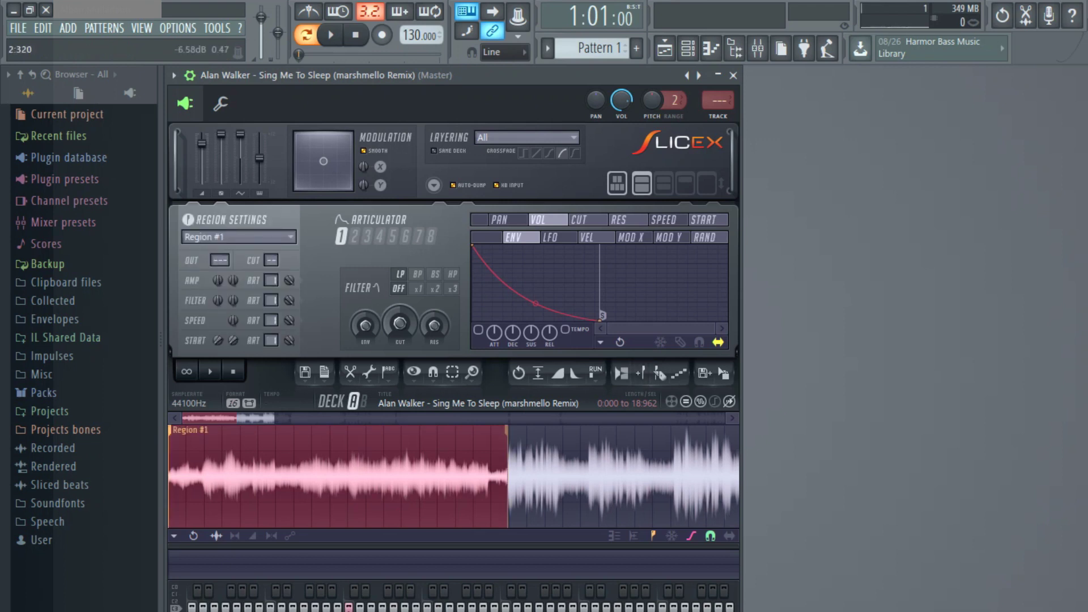
{"action": "left_click_drag", "start_coordinate": [209, 476], "coordinate": [168, 476]}
{"action": "left_click_drag", "start_coordinate": [508, 476], "coordinate": [686, 476]}
{"action": "left_click", "coordinate": [640, 372]}
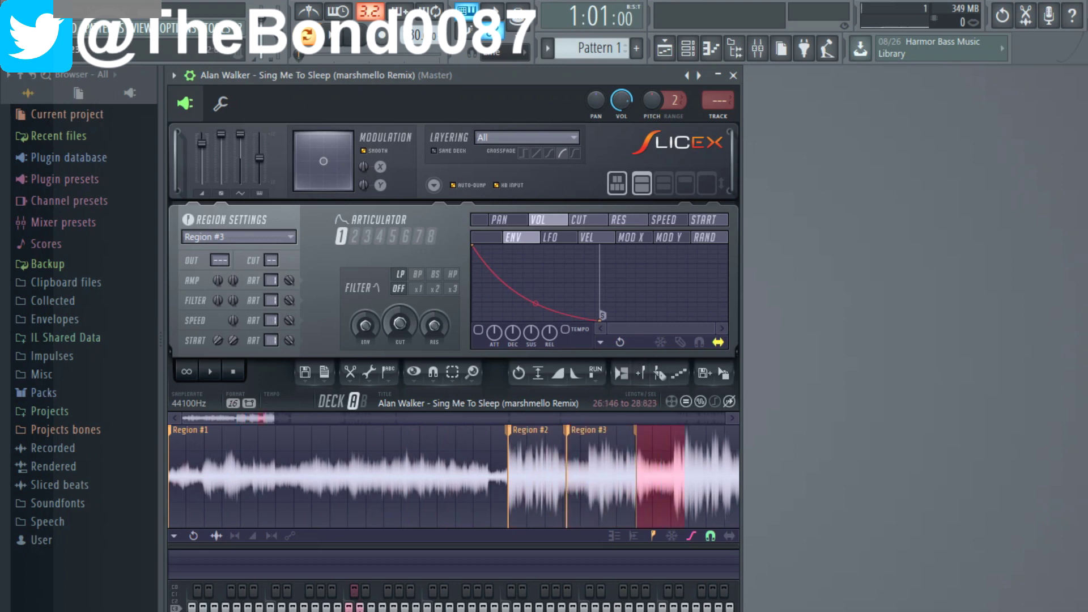
{"action": "left_click", "coordinate": [640, 373]}
{"action": "left_click", "coordinate": [641, 372]}
{"action": "left_click_drag", "start_coordinate": [662, 476], "coordinate": [689, 476]}
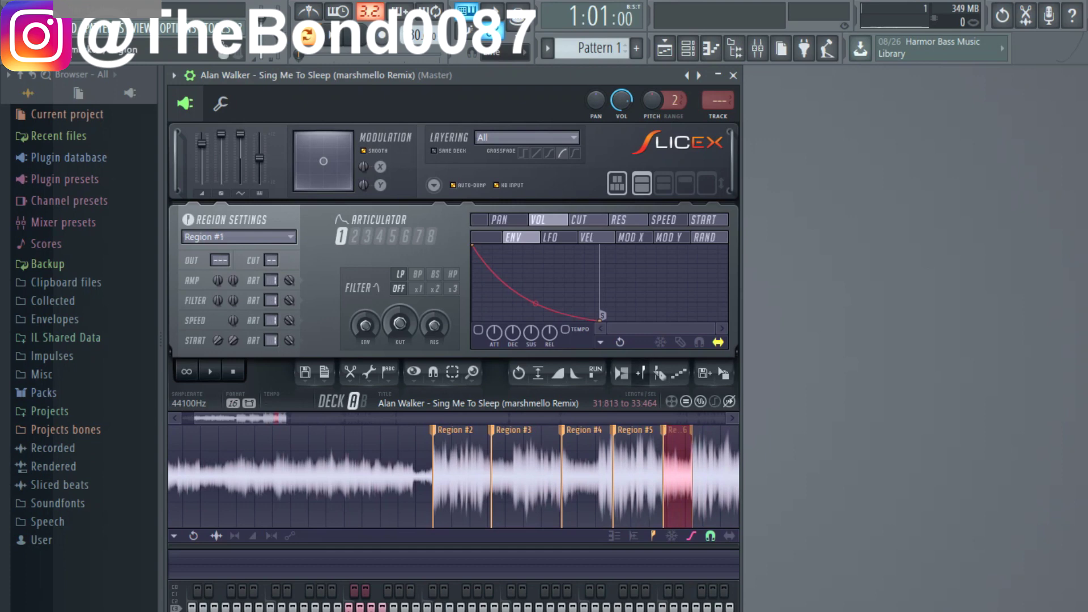
{"action": "left_click", "coordinate": [641, 372]}
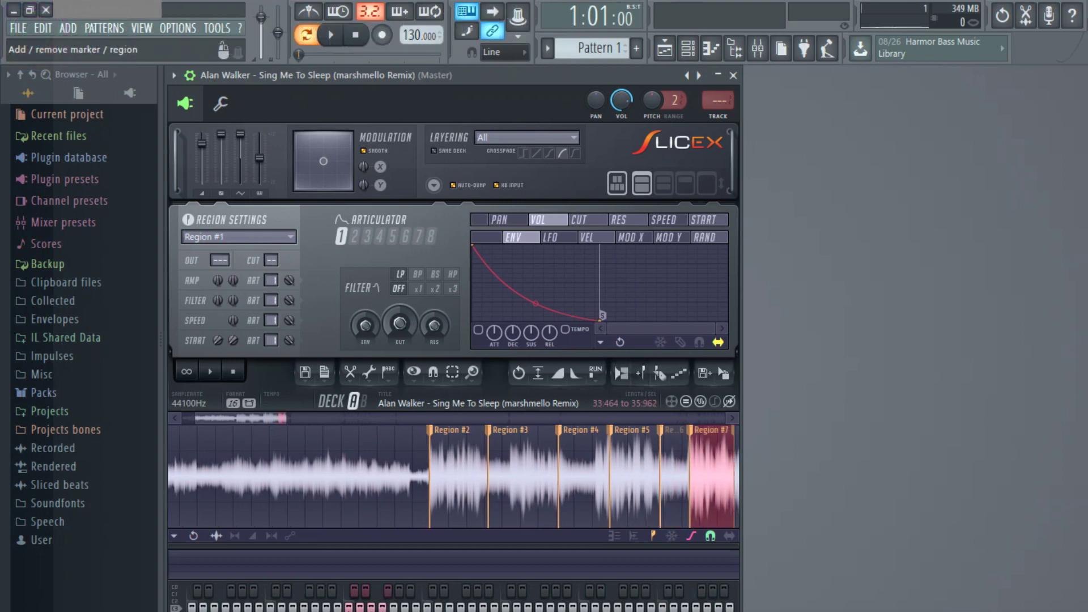
Play the song to check the regions and try selections across Region #2
{"action": "scroll", "coordinate": [453, 476], "scroll_direction": "down", "scroll_amount": 2}
{"action": "scroll", "coordinate": [454, 476], "scroll_direction": "up", "scroll_amount": 3}
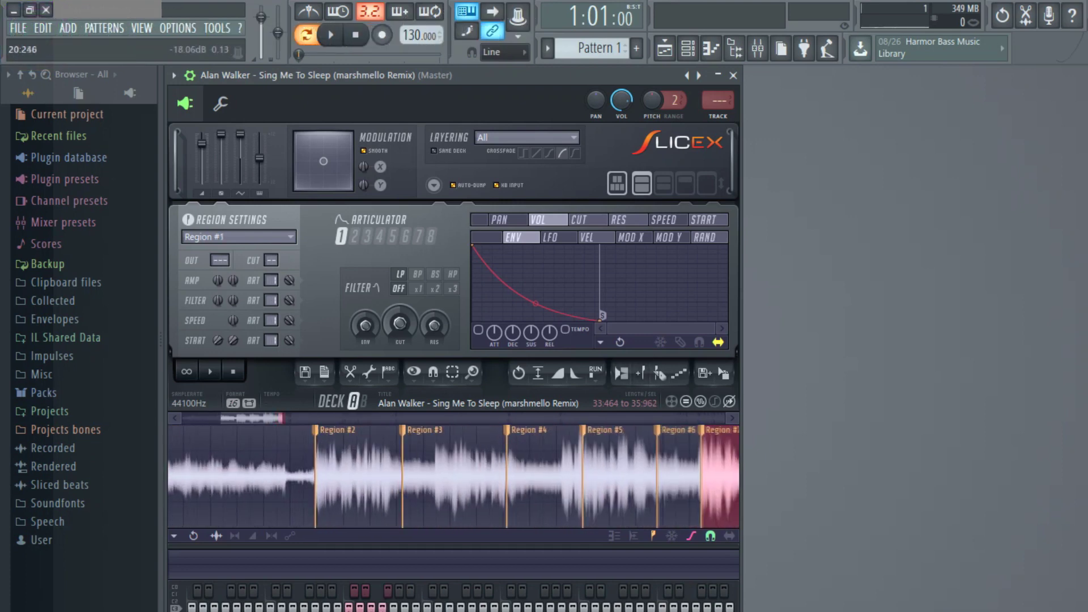
{"action": "key", "text": "space"}
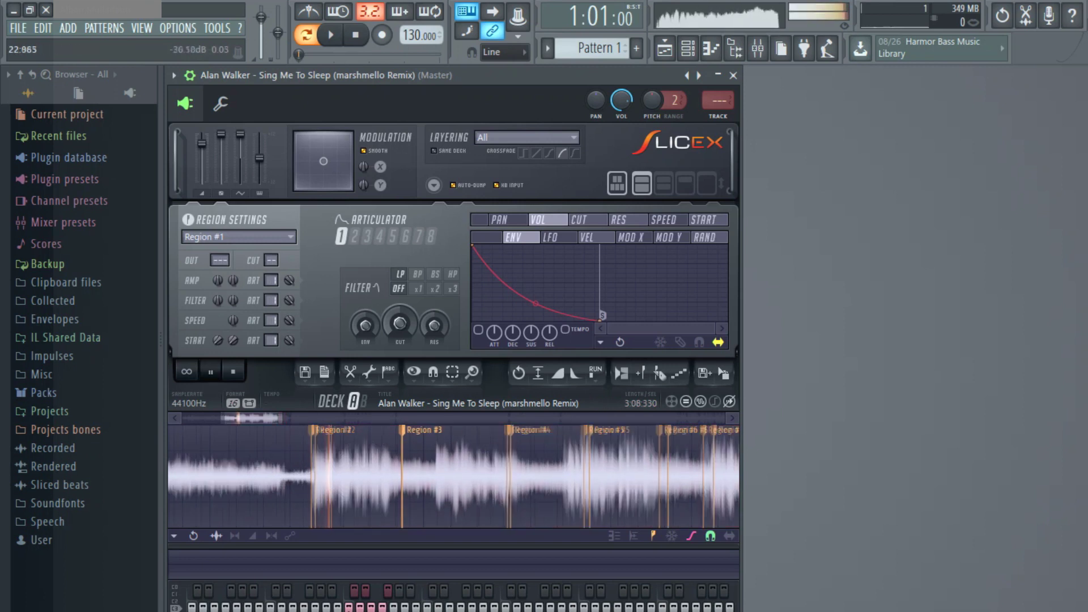
{"action": "scroll", "coordinate": [453, 476], "scroll_direction": "up", "scroll_amount": 2}
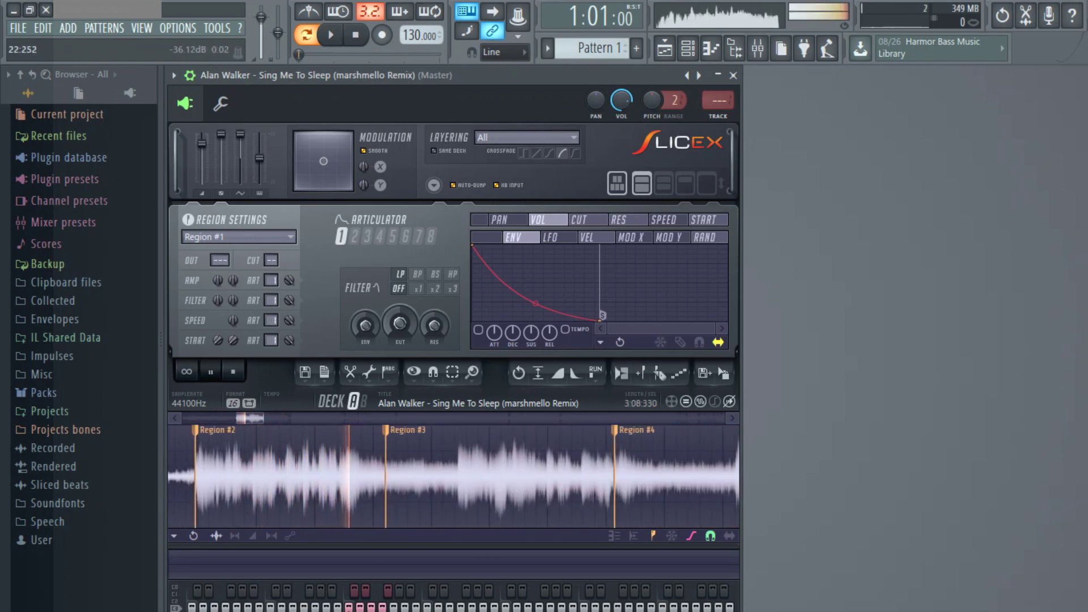
{"action": "key", "text": "space"}
{"action": "left_click_drag", "start_coordinate": [281, 476], "coordinate": [385, 476]}
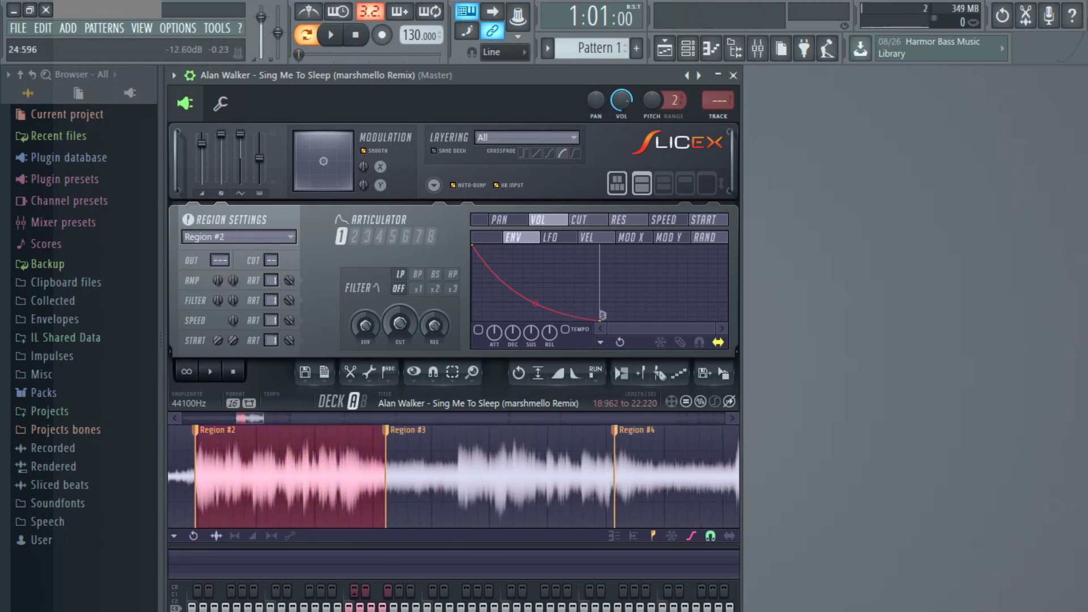
{"action": "left_click_drag", "start_coordinate": [364, 476], "coordinate": [737, 476]}
{"action": "left_click_drag", "start_coordinate": [656, 476], "coordinate": [710, 476]}
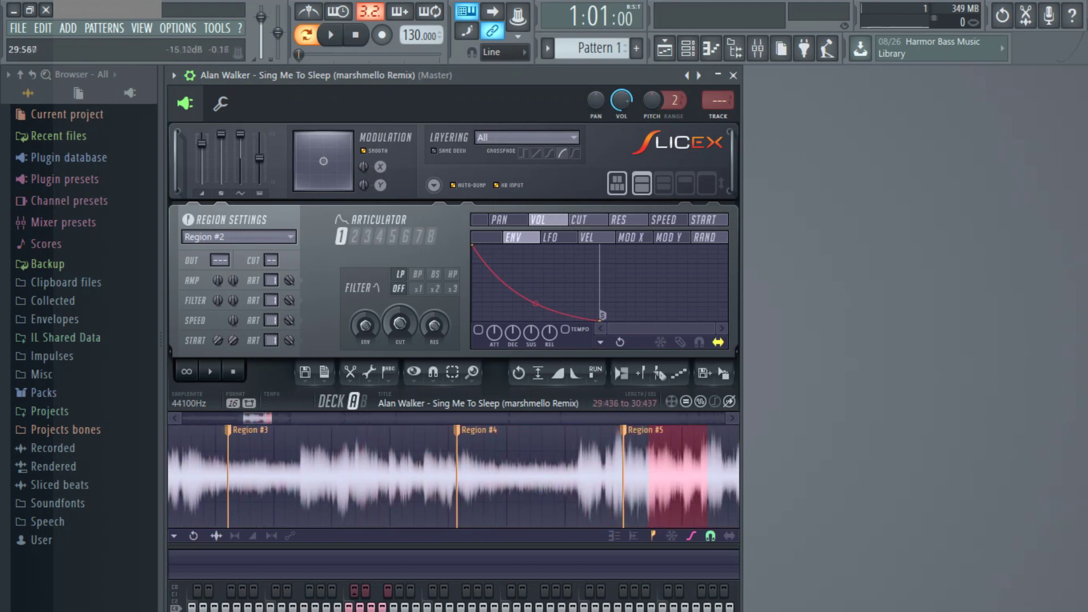
{"action": "scroll", "coordinate": [420, 476], "scroll_direction": "down", "scroll_amount": 3}
{"action": "scroll", "coordinate": [420, 476], "scroll_direction": "down", "scroll_amount": 2}
{"action": "left_click_drag", "start_coordinate": [356, 476], "coordinate": [387, 476]}
{"action": "scroll", "coordinate": [387, 476], "scroll_direction": "up", "scroll_amount": 2}
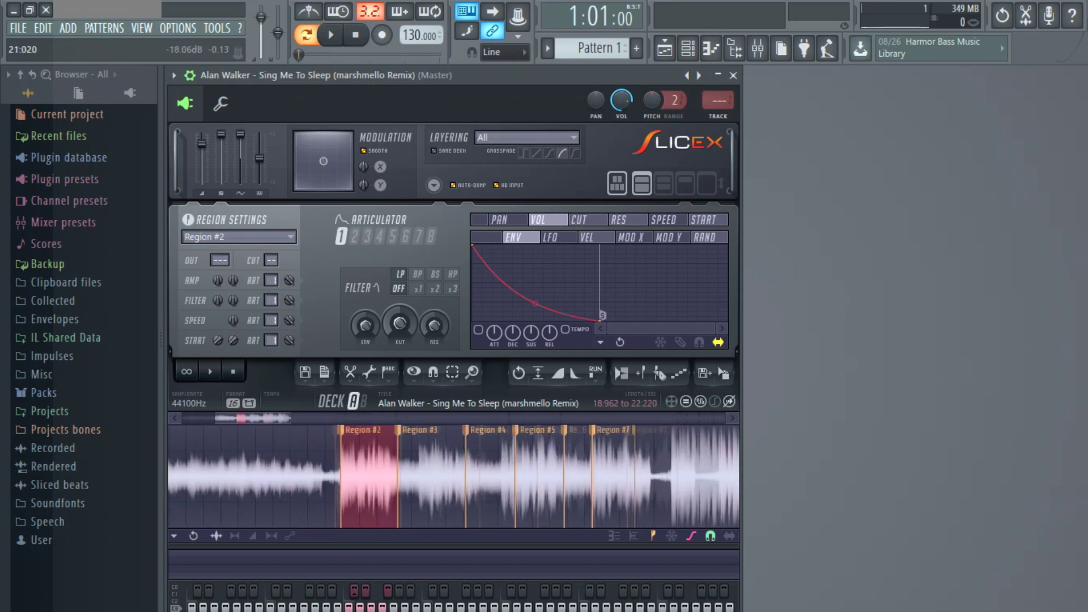
{"action": "scroll", "coordinate": [376, 476], "scroll_direction": "up", "scroll_amount": 3}
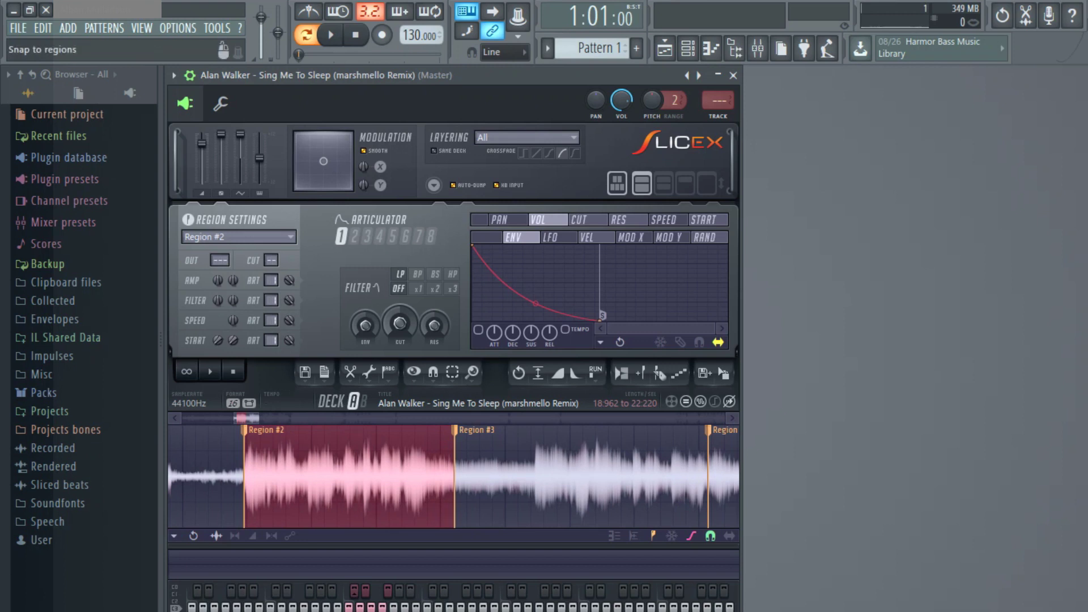
Turn on Snap to regions and zoom the waveform in on Region #2 (18:962–22:220)
{"action": "left_click", "coordinate": [710, 536]}
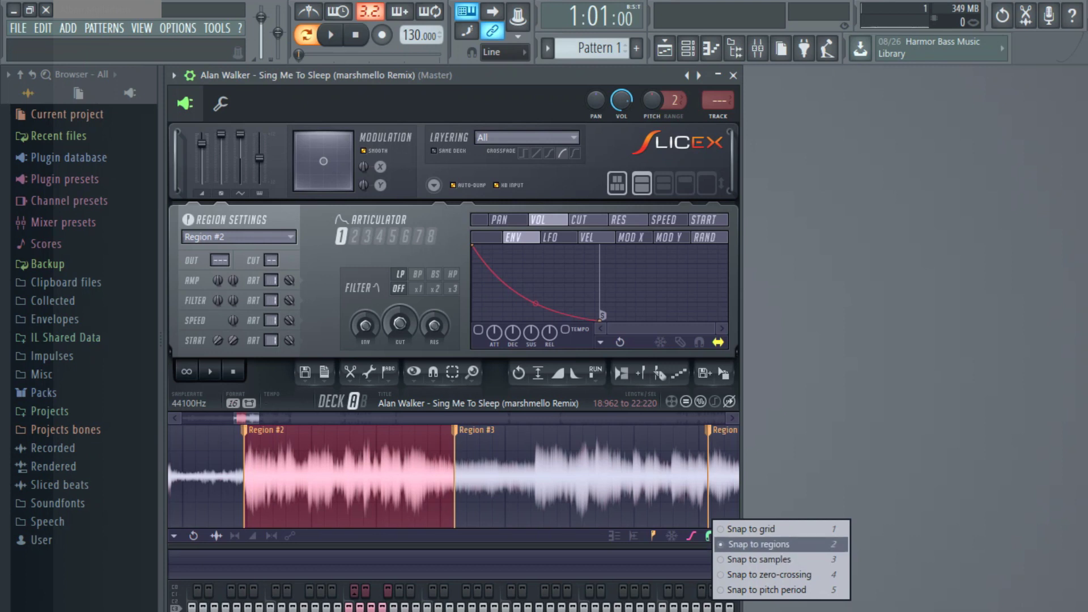
{"action": "left_click", "coordinate": [779, 544]}
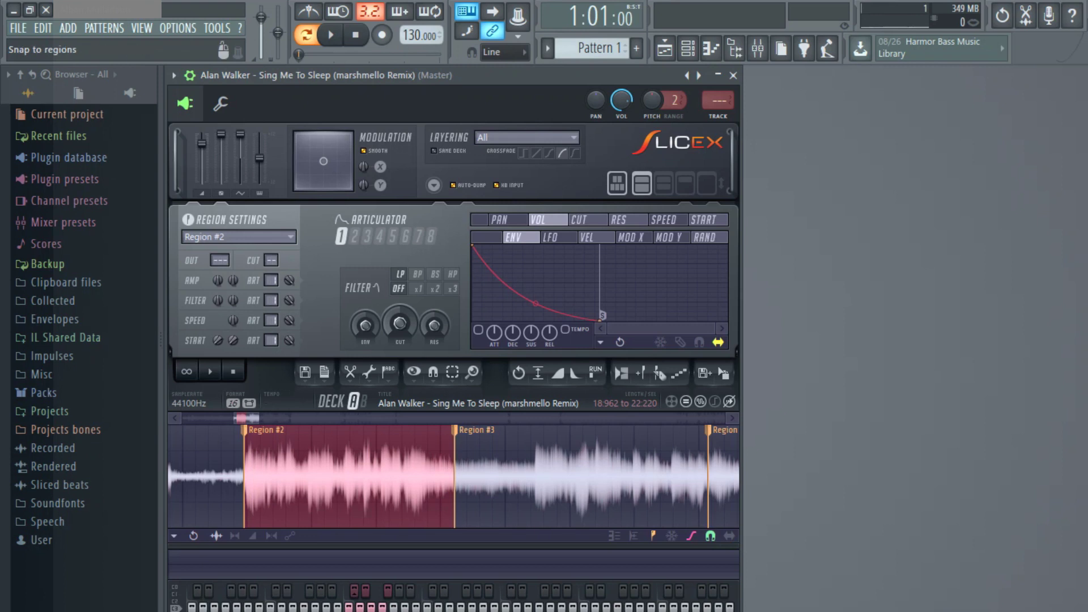
{"action": "left_click", "coordinate": [711, 536]}
{"action": "left_click", "coordinate": [779, 544]}
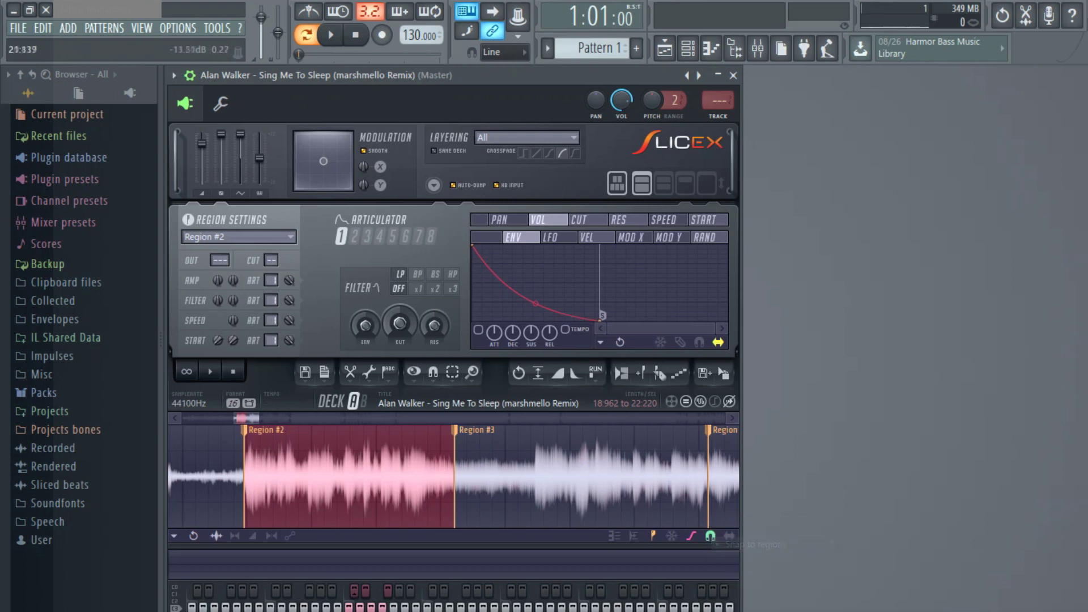
{"action": "scroll", "coordinate": [445, 476], "scroll_direction": "up", "scroll_amount": 3}
{"action": "scroll", "coordinate": [454, 476], "scroll_direction": "up", "scroll_amount": 2}
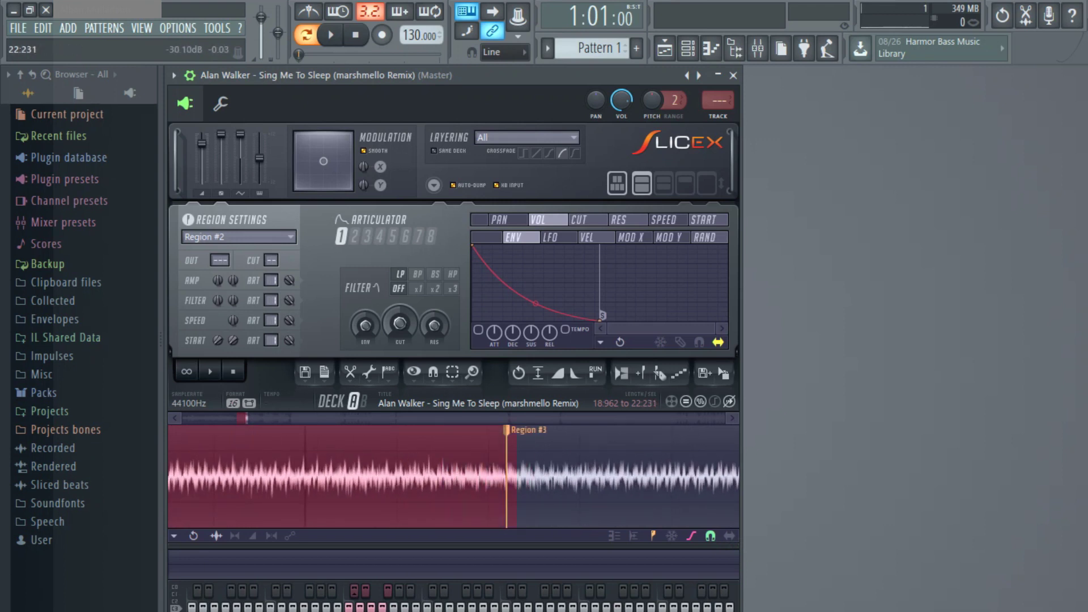
{"action": "scroll", "coordinate": [445, 476], "scroll_direction": "down", "scroll_amount": 2}
{"action": "scroll", "coordinate": [453, 476], "scroll_direction": "down", "scroll_amount": 3}
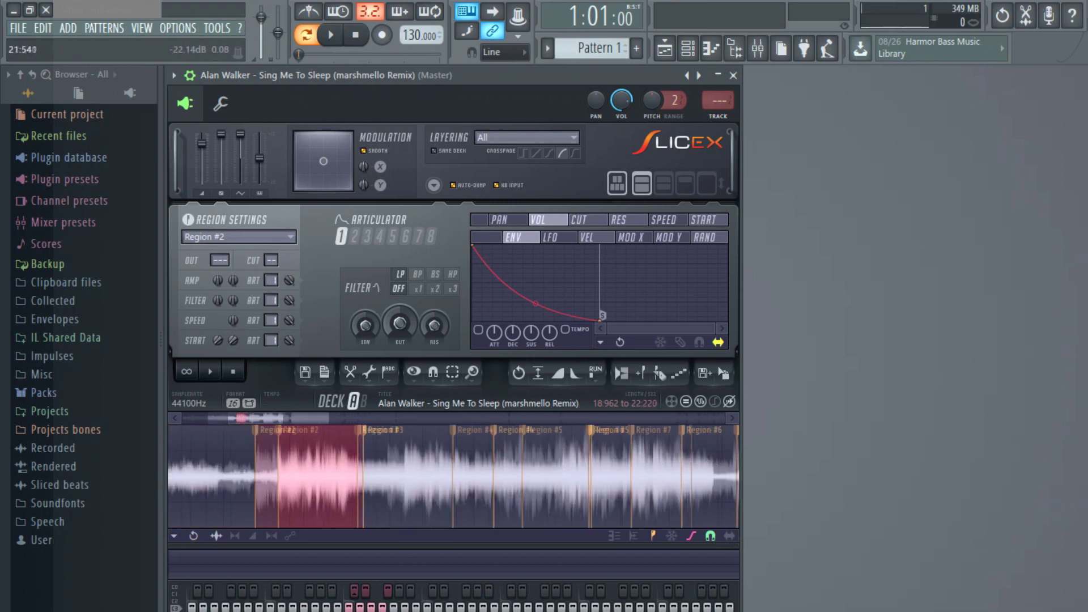
{"action": "scroll", "coordinate": [228, 476], "scroll_direction": "up", "scroll_amount": 3}
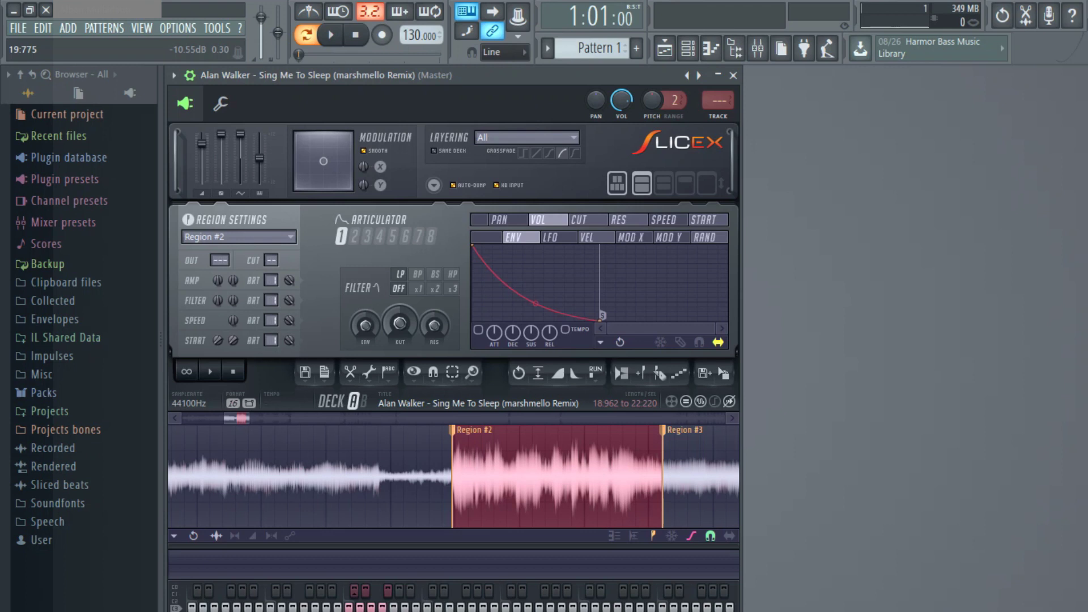
Crop the sample to Region #2 (18.962–22.220) and audition the trimmed slice
{"action": "left_click", "coordinate": [434, 476], "text": "shift"}
{"action": "left_click", "coordinate": [451, 476], "text": "shift"}
{"action": "key", "text": "ctrl+Delete"}
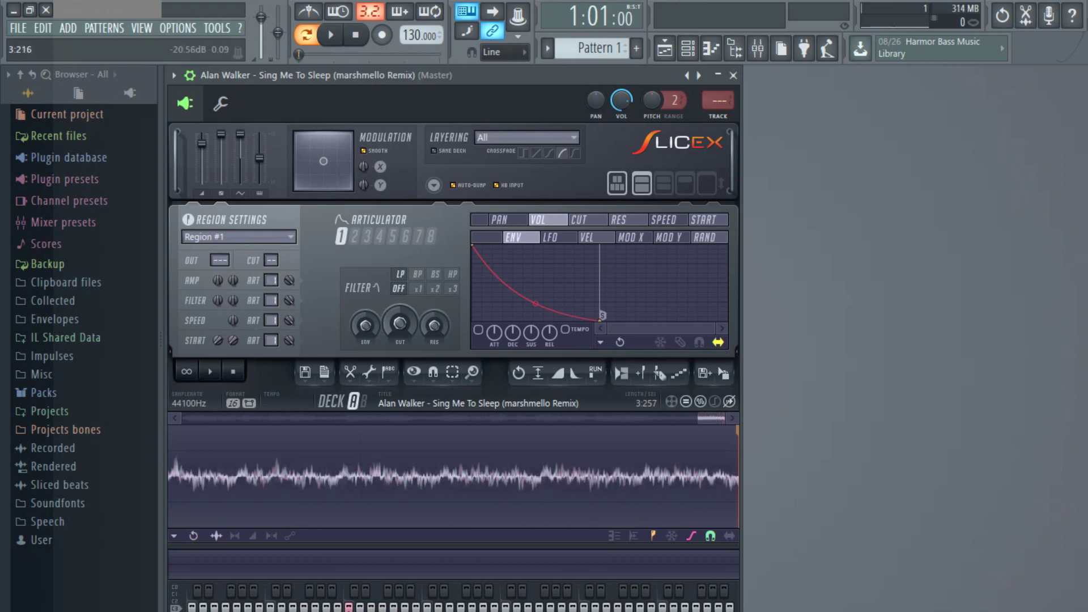
{"action": "key", "text": "space"}
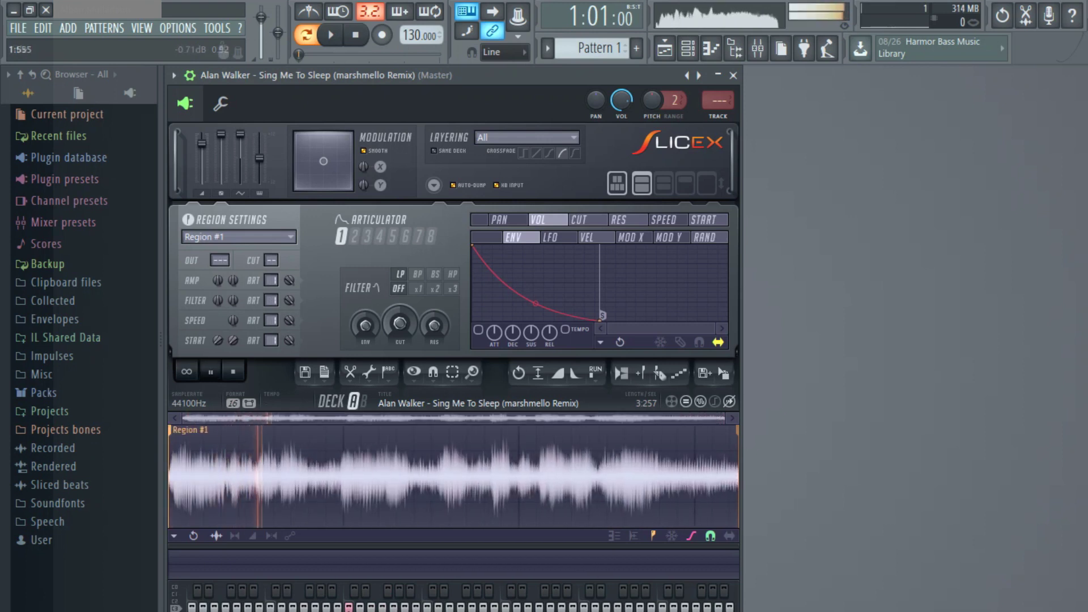
{"action": "key", "text": "space"}
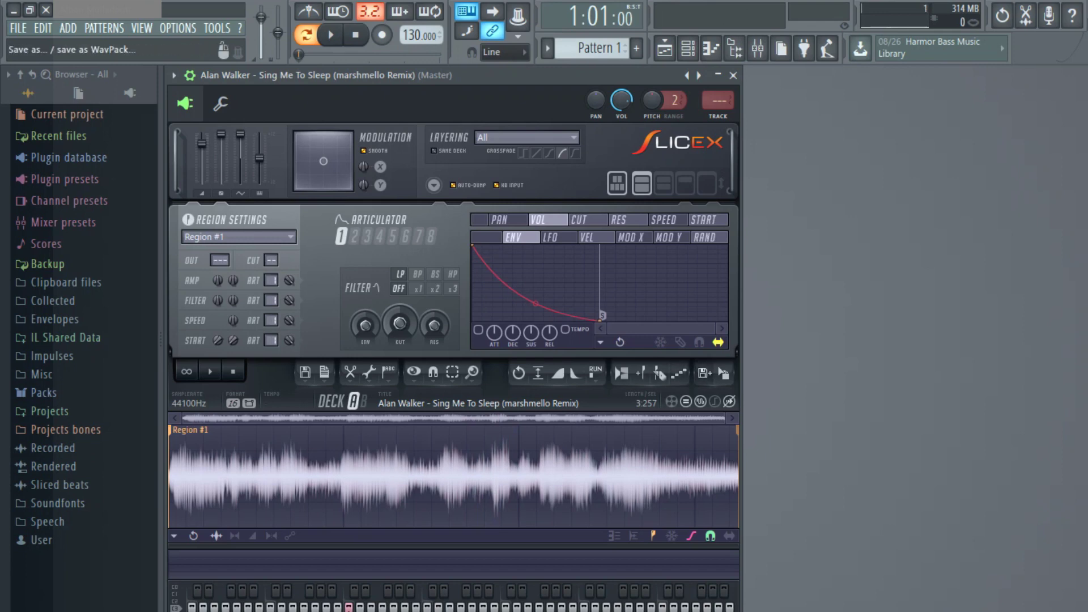
{"action": "left_click", "coordinate": [305, 372]}
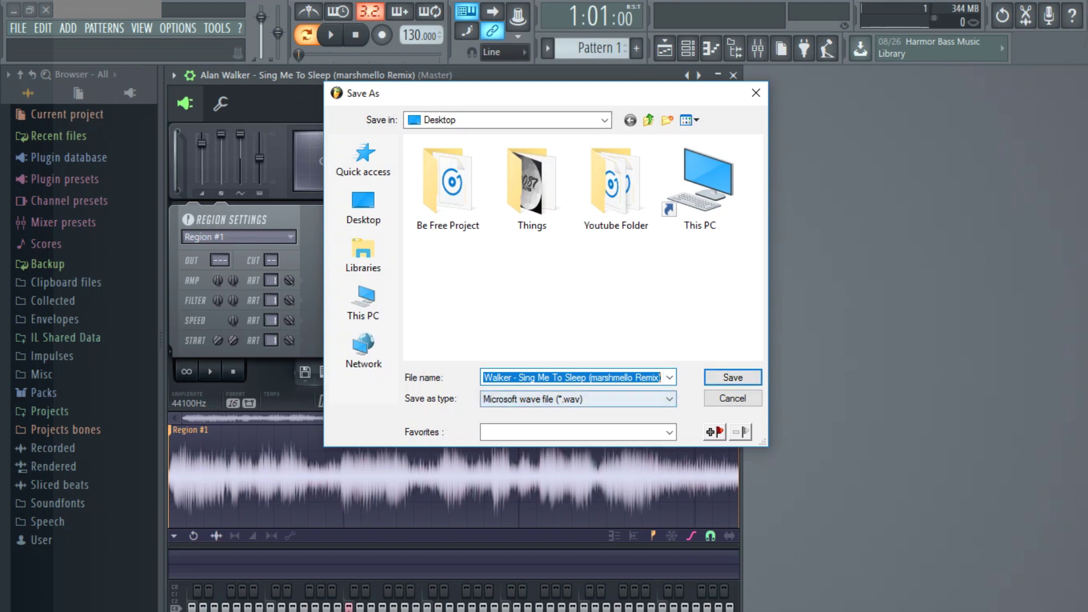
Keep the .wav file type and create a new folder on the Desktop
{"action": "left_click", "coordinate": [669, 399]}
{"action": "left_click", "coordinate": [506, 399]}
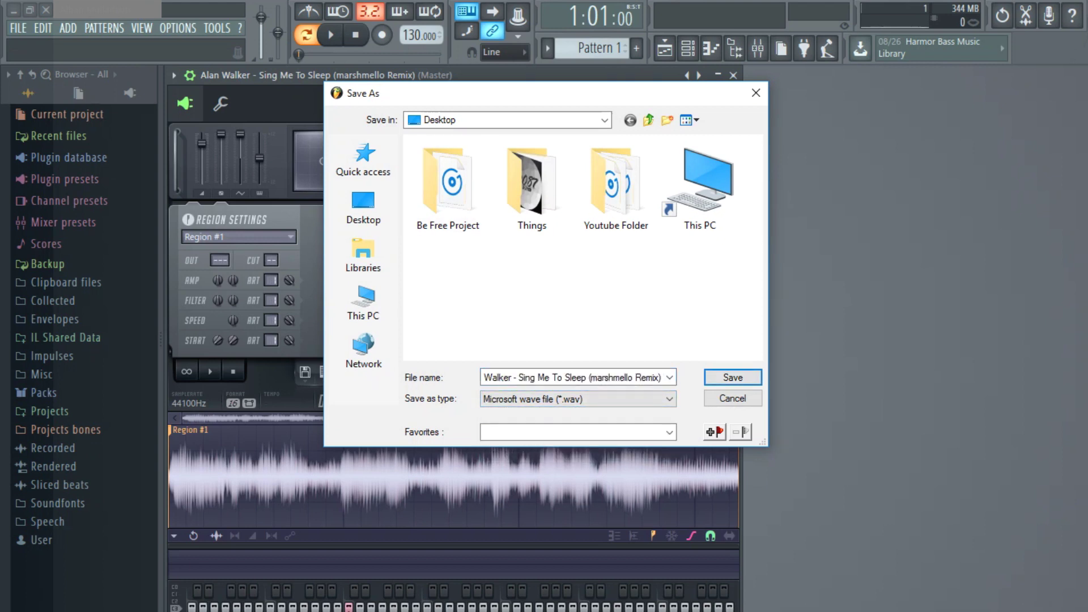
{"action": "right_click", "coordinate": [478, 287]}
{"action": "mouse_move", "coordinate": [515, 490]}
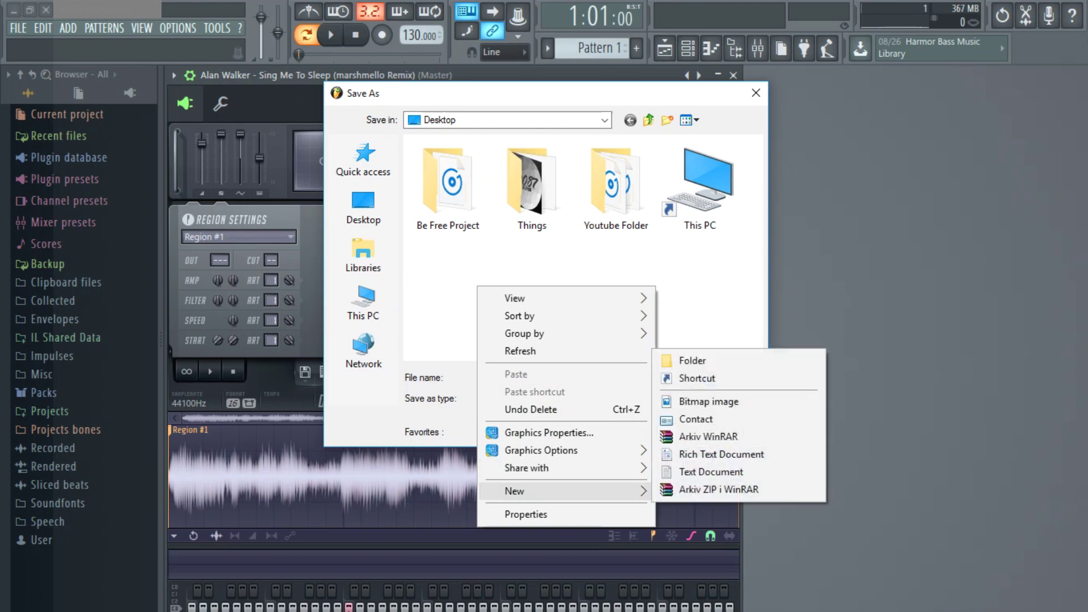
{"action": "left_click", "coordinate": [693, 361]}
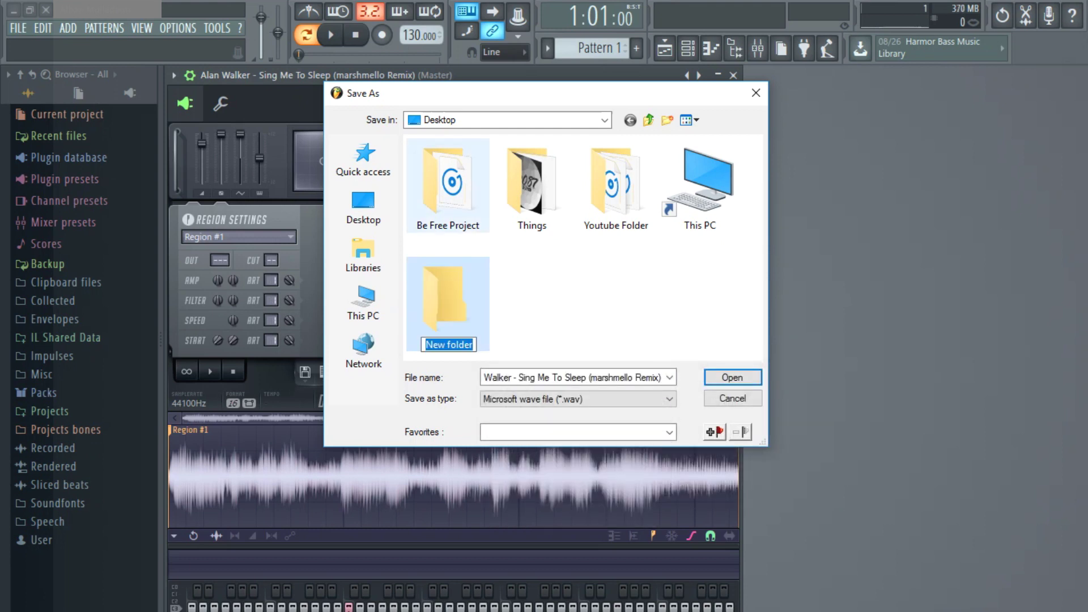
Name the folder 'Sing Me To Sleep Project', open it, and save the slice as 01.wav
{"action": "left_click", "coordinate": [457, 345]}
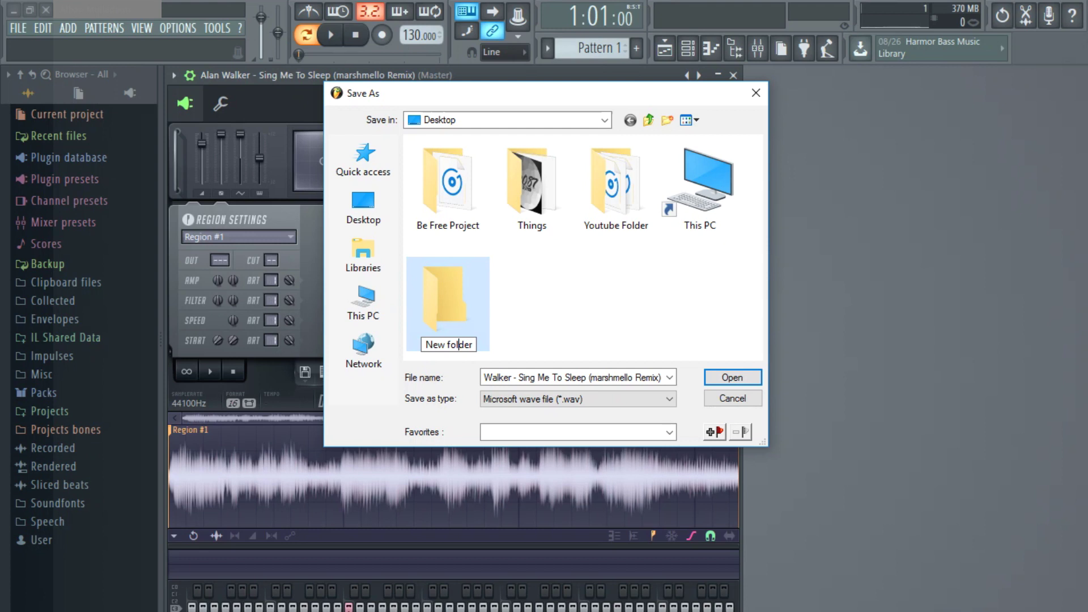
{"action": "left_click_drag", "start_coordinate": [426, 345], "coordinate": [463, 344]}
{"action": "key", "text": "BackSpace"}
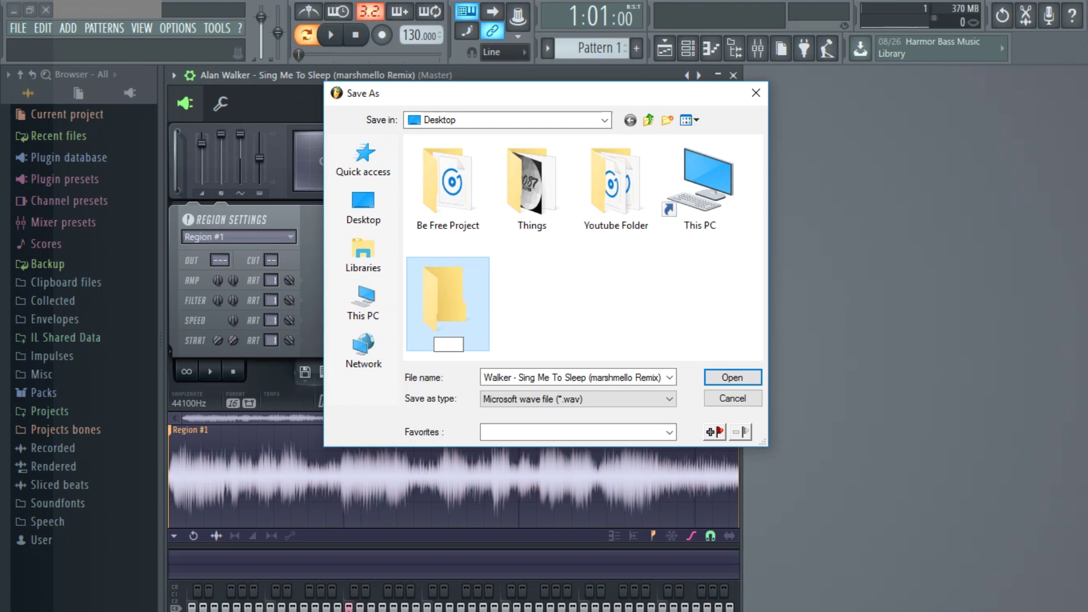
{"action": "type", "text": "Sing Me To Sleep"}
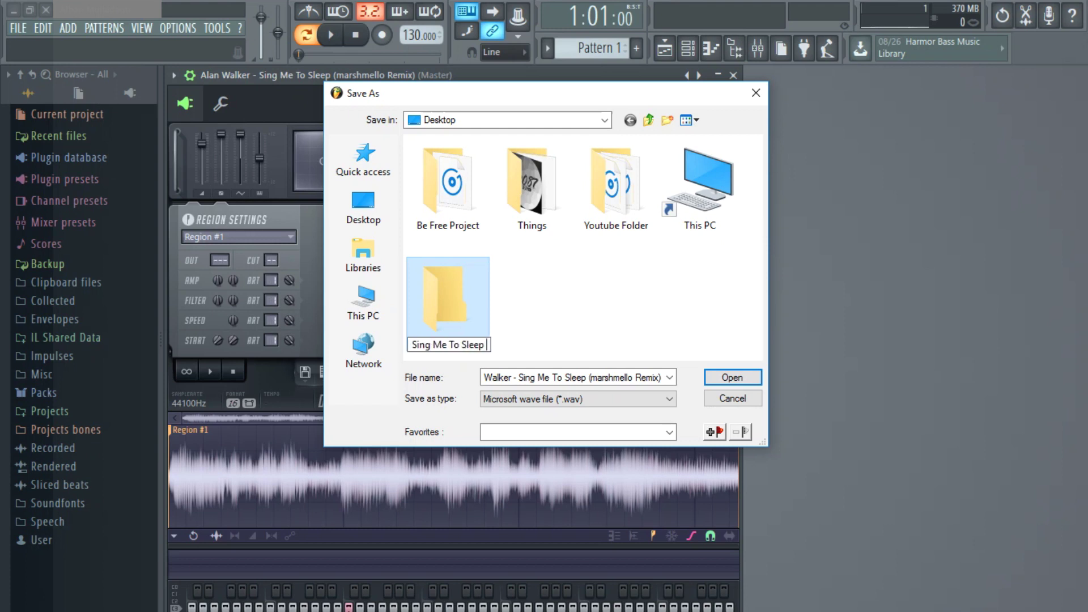
{"action": "key", "text": "ctrl+a"}
{"action": "type", "text": "Proje"}
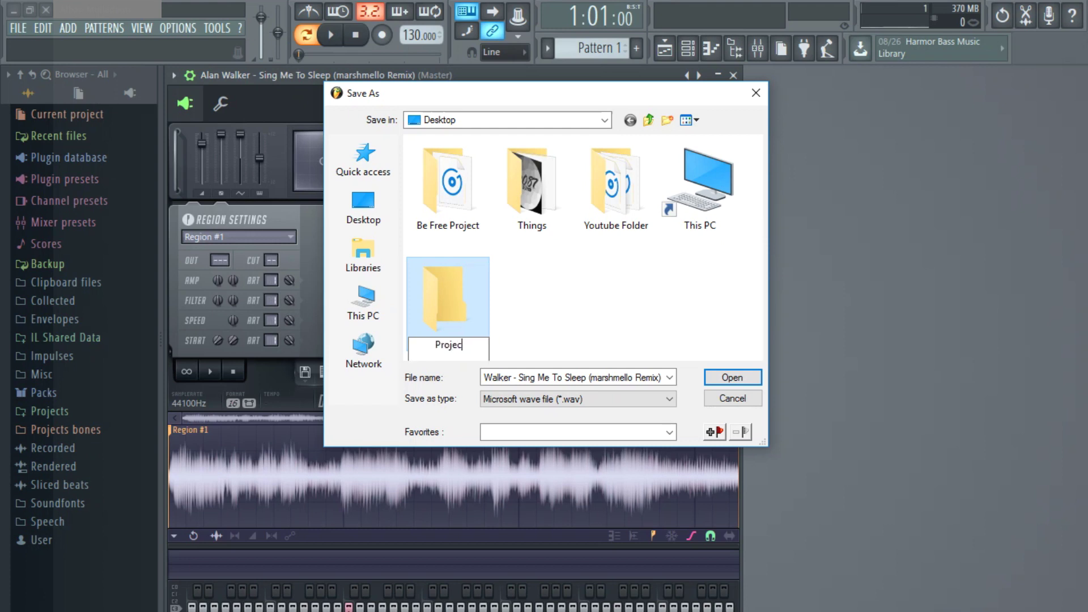
{"action": "type", "text": "ct"}
{"action": "key", "text": "Return"}
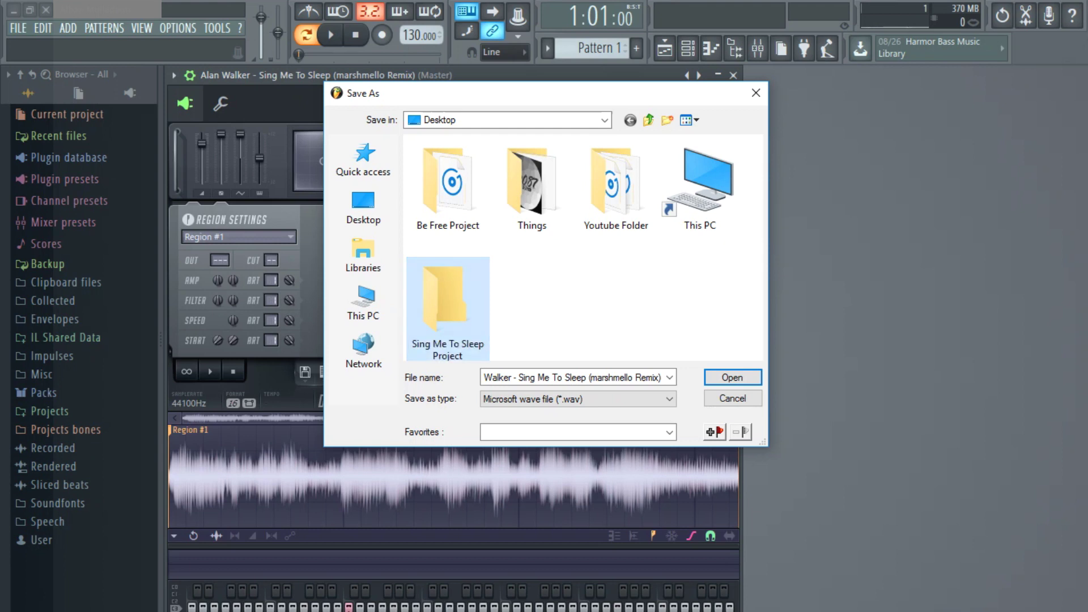
{"action": "key", "text": "Return"}
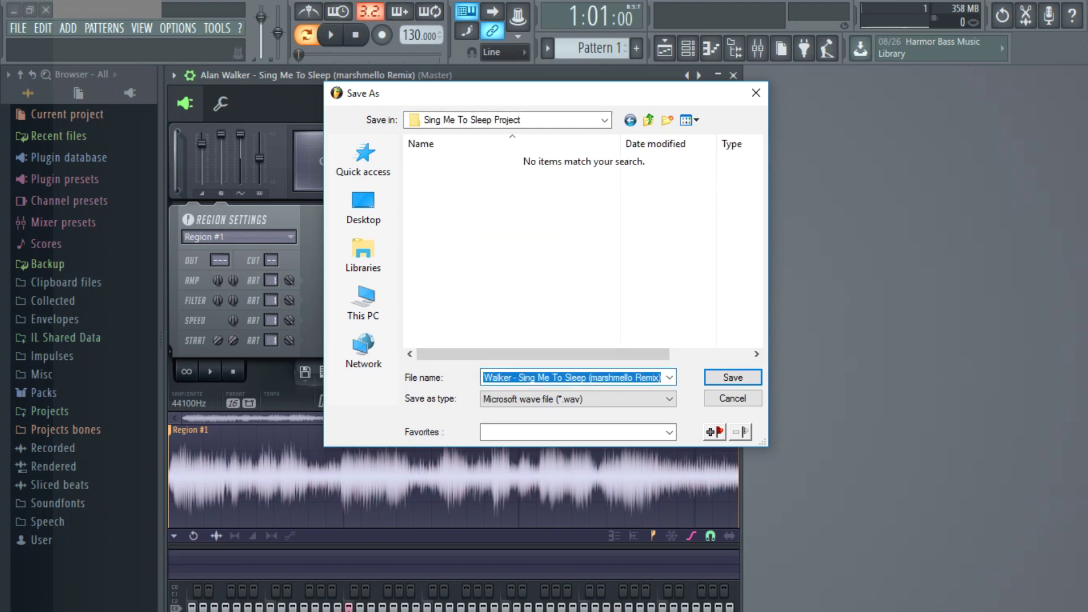
{"action": "key", "text": "Return"}
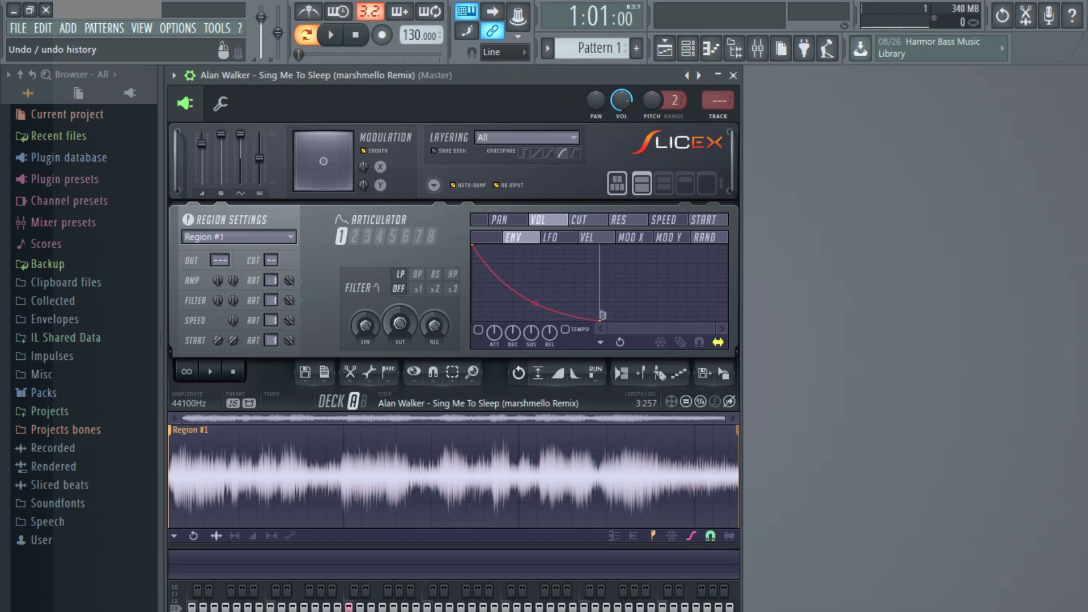
Undo back through the history to the state before Trim, restoring the full song and regions
{"action": "key", "text": "ctrl+z"}
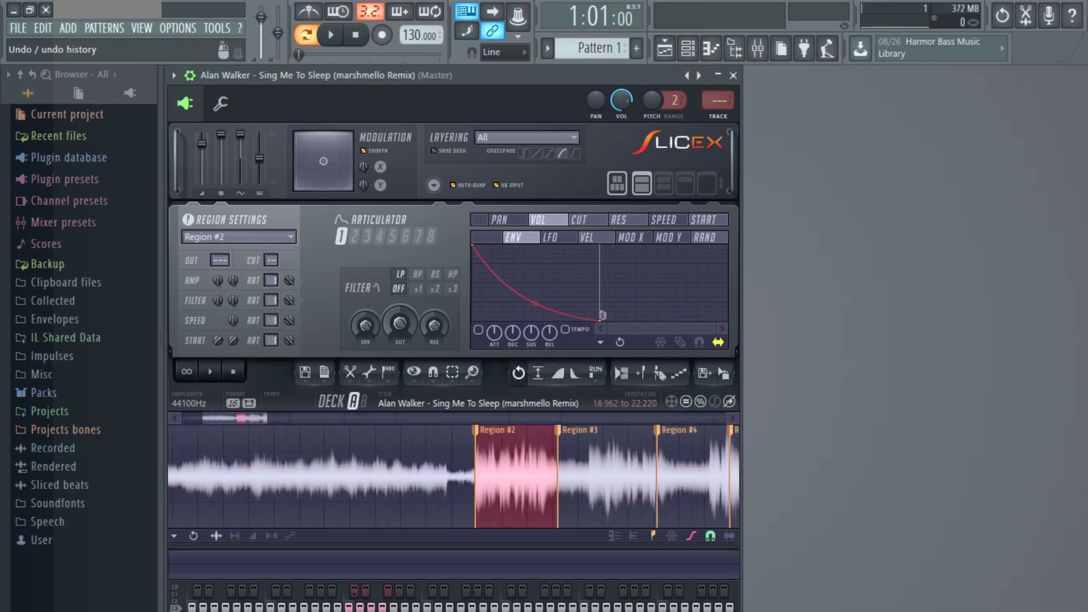
{"action": "scroll", "coordinate": [453, 476], "scroll_direction": "down", "scroll_amount": 3}
{"action": "scroll", "coordinate": [454, 476], "scroll_direction": "up", "scroll_amount": 3}
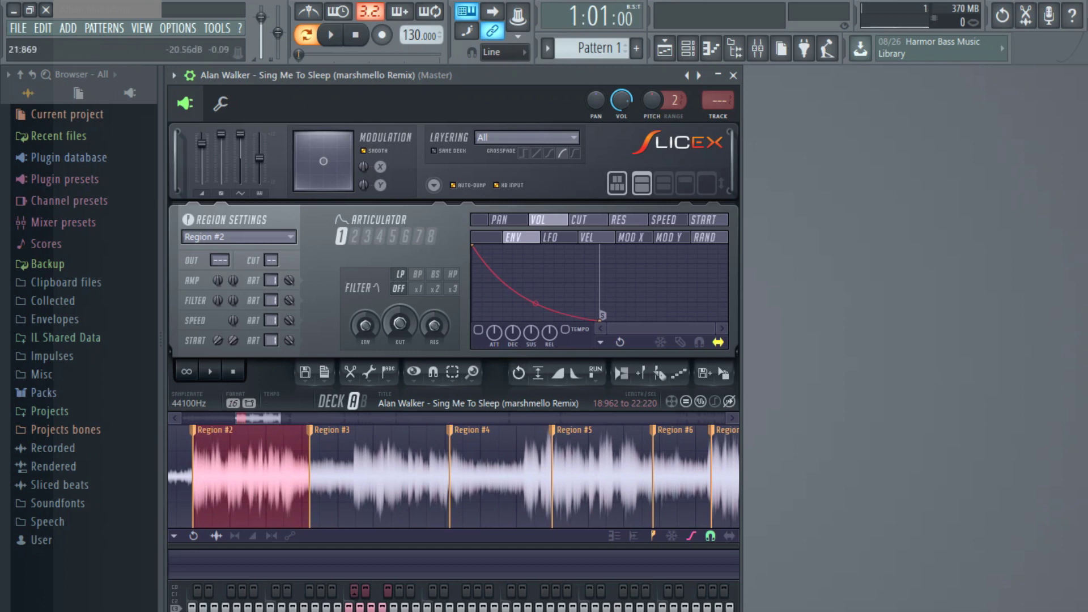
{"action": "scroll", "coordinate": [454, 476], "scroll_direction": "up", "scroll_amount": 5}
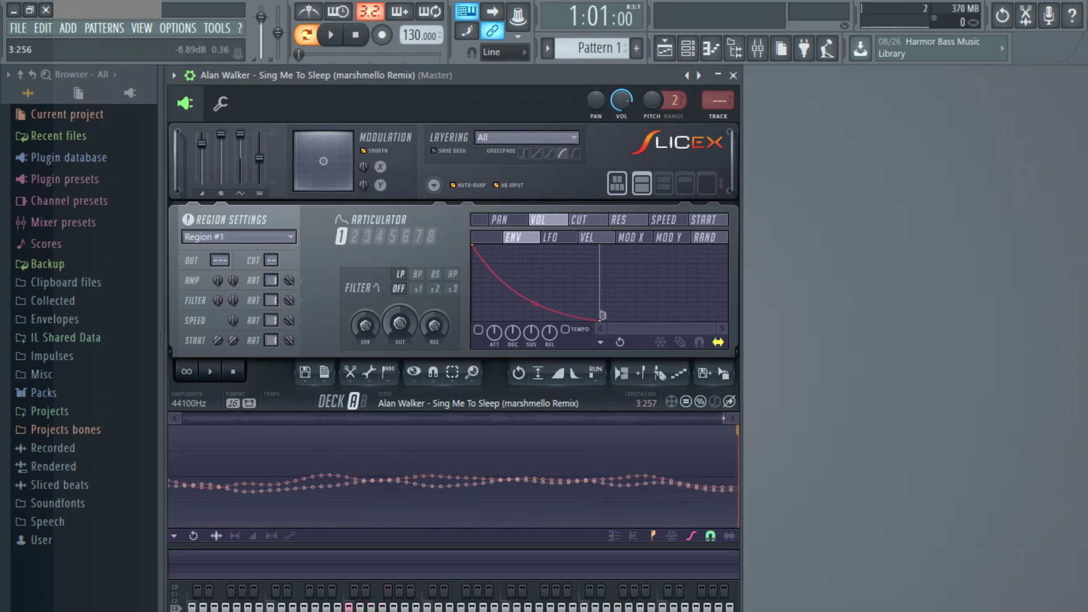
{"action": "left_click_drag", "start_coordinate": [353, 476], "coordinate": [510, 476]}
{"action": "scroll", "coordinate": [453, 476], "scroll_direction": "down", "scroll_amount": 5}
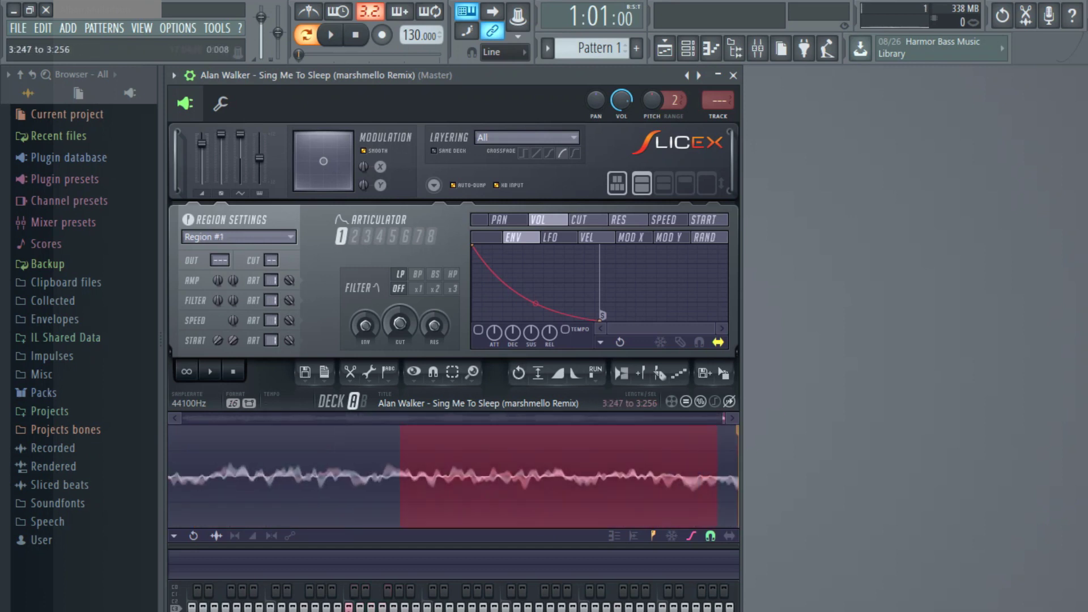
{"action": "left_click", "coordinate": [518, 373]}
{"action": "left_click", "coordinate": [519, 372]}
{"action": "left_click", "coordinate": [518, 372]}
{"action": "left_click", "coordinate": [519, 373]}
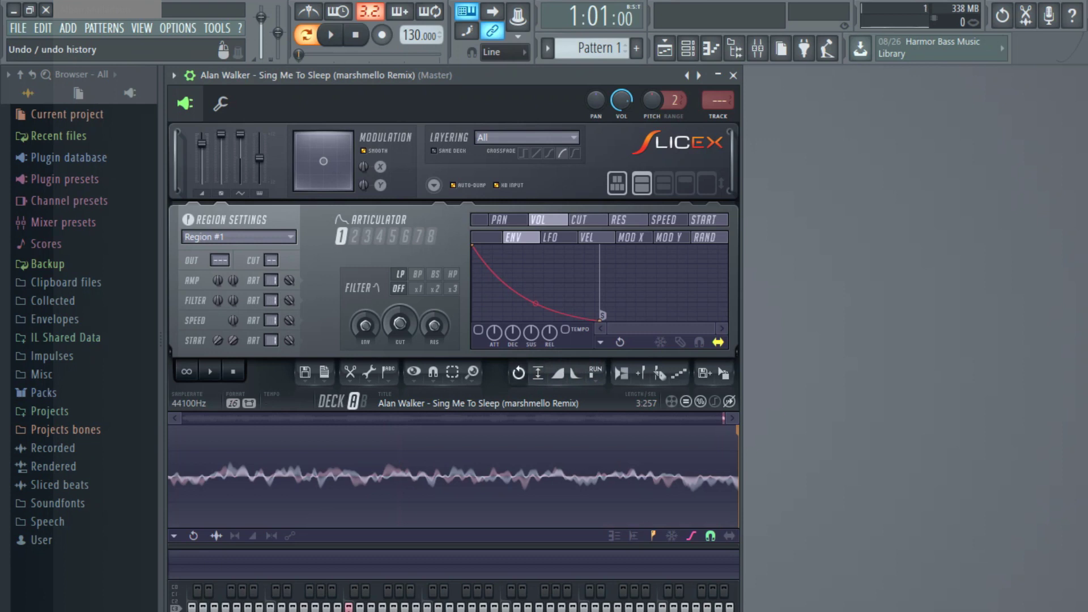
{"action": "right_click", "coordinate": [519, 372]}
{"action": "left_click", "coordinate": [543, 529]}
Zoom into the waveform around 1:16 and play a stretch of the song from there
{"action": "scroll", "coordinate": [453, 476], "scroll_direction": "up", "scroll_amount": 5}
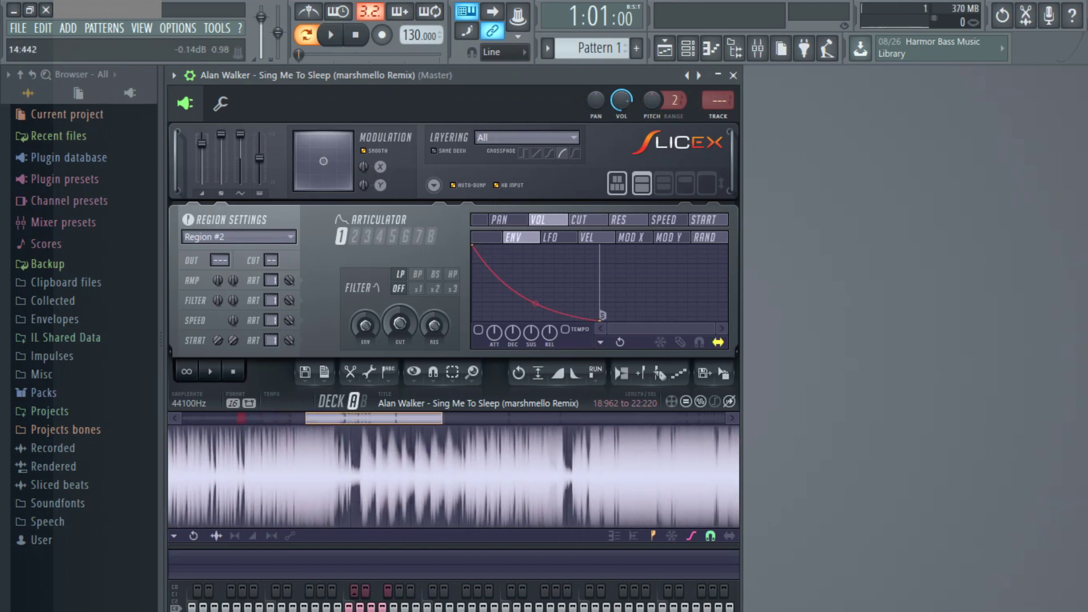
{"action": "scroll", "coordinate": [453, 476], "scroll_direction": "up", "scroll_amount": 5}
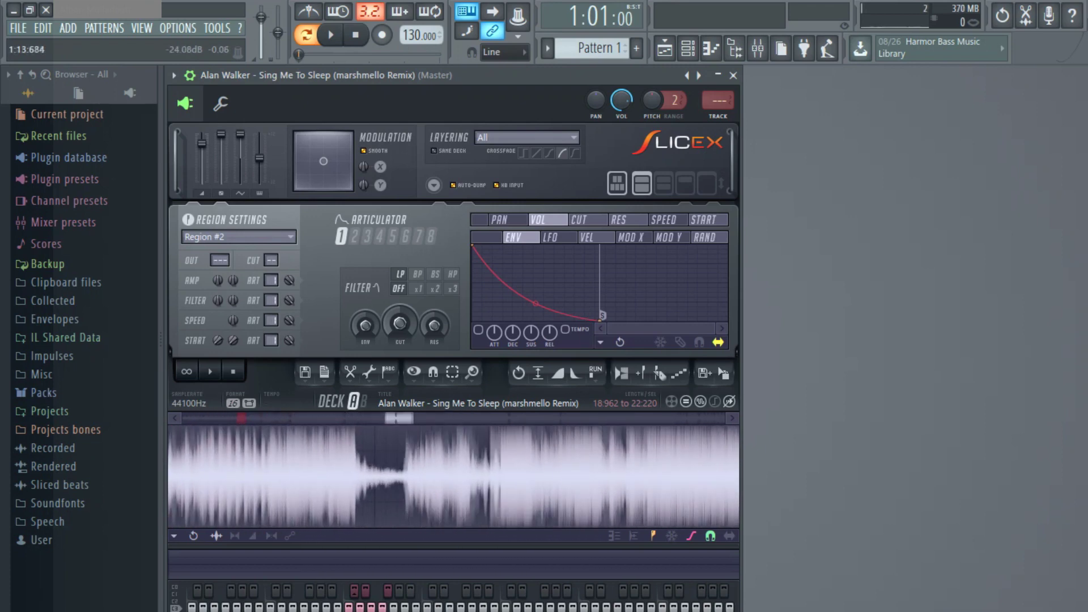
{"action": "scroll", "coordinate": [454, 476], "scroll_direction": "up", "scroll_amount": 3}
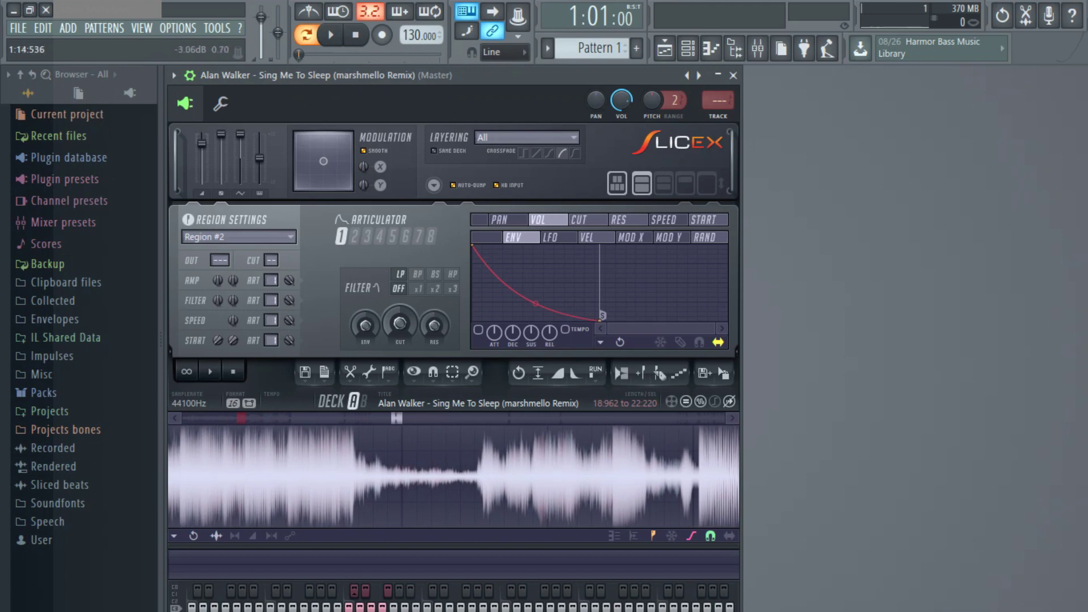
{"action": "scroll", "coordinate": [453, 476], "scroll_direction": "right", "scroll_amount": 2}
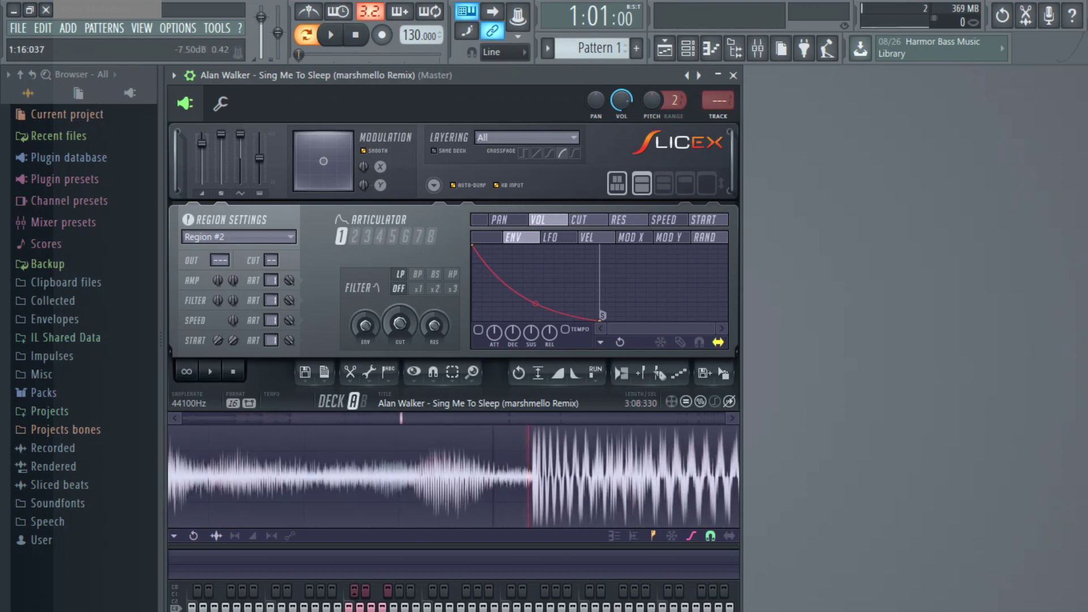
{"action": "key", "text": "space"}
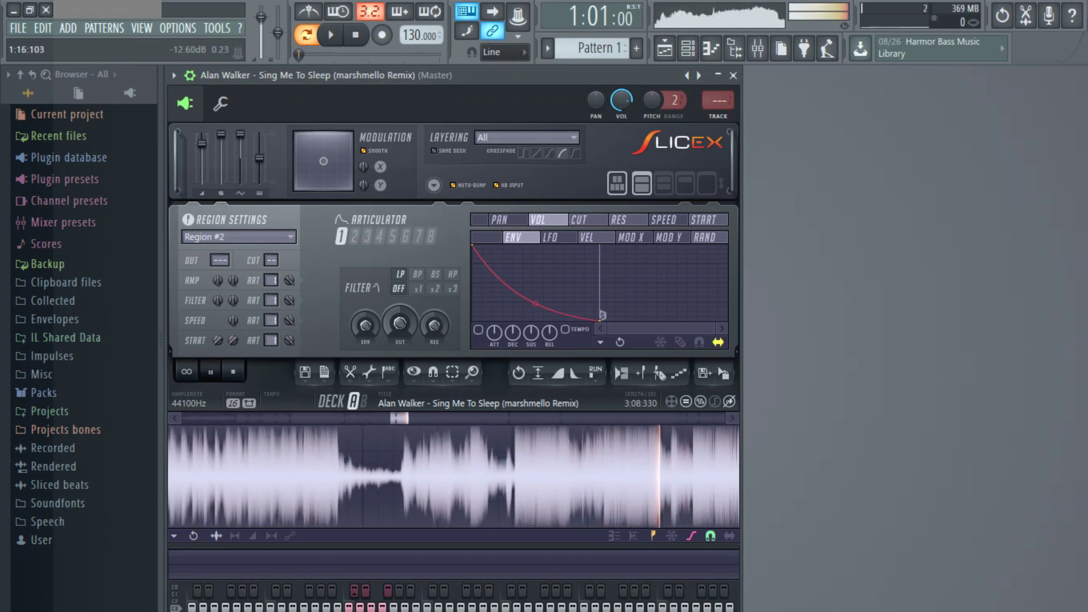
{"action": "key", "text": "space"}
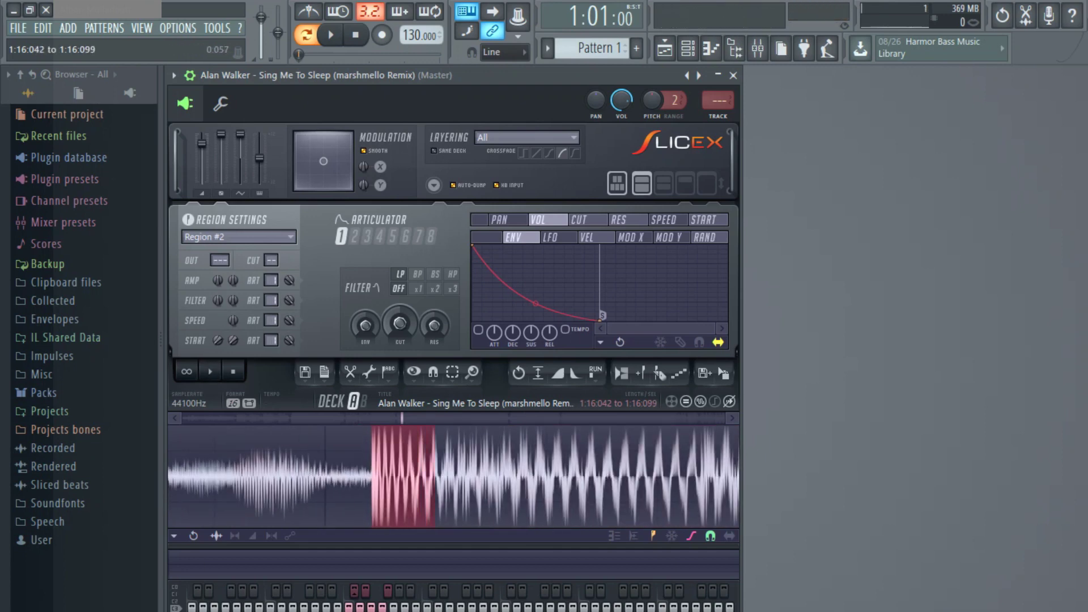
Zoom in and select the short hit near 1:17:229–1:17:248
{"action": "scroll", "coordinate": [435, 476], "scroll_direction": "down", "scroll_amount": 2}
{"action": "left_click", "coordinate": [614, 476]}
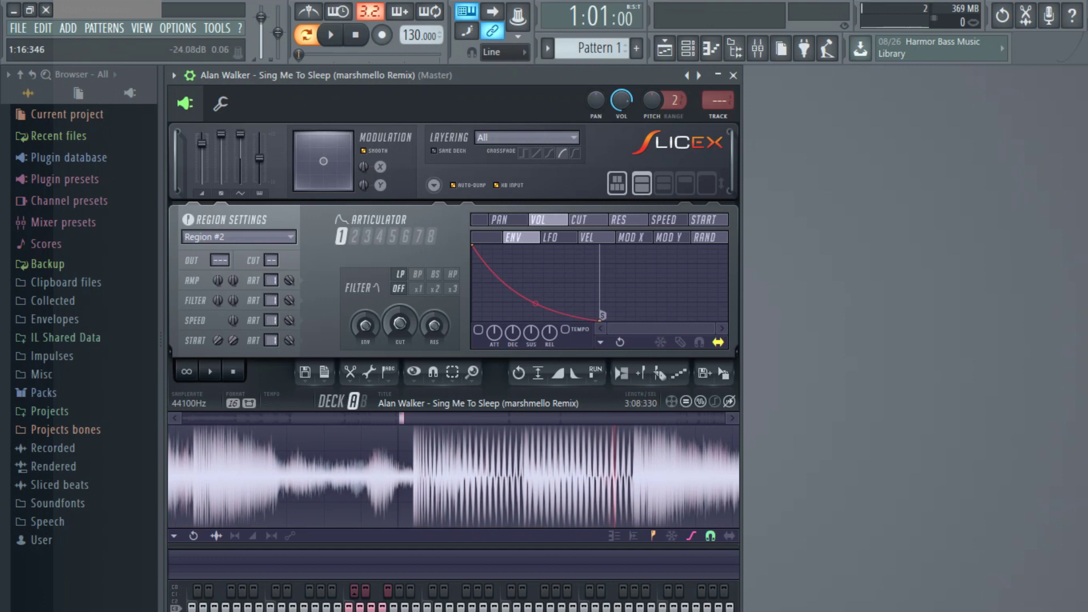
{"action": "scroll", "coordinate": [453, 476], "scroll_direction": "down", "scroll_amount": 2}
{"action": "left_click", "coordinate": [453, 476]}
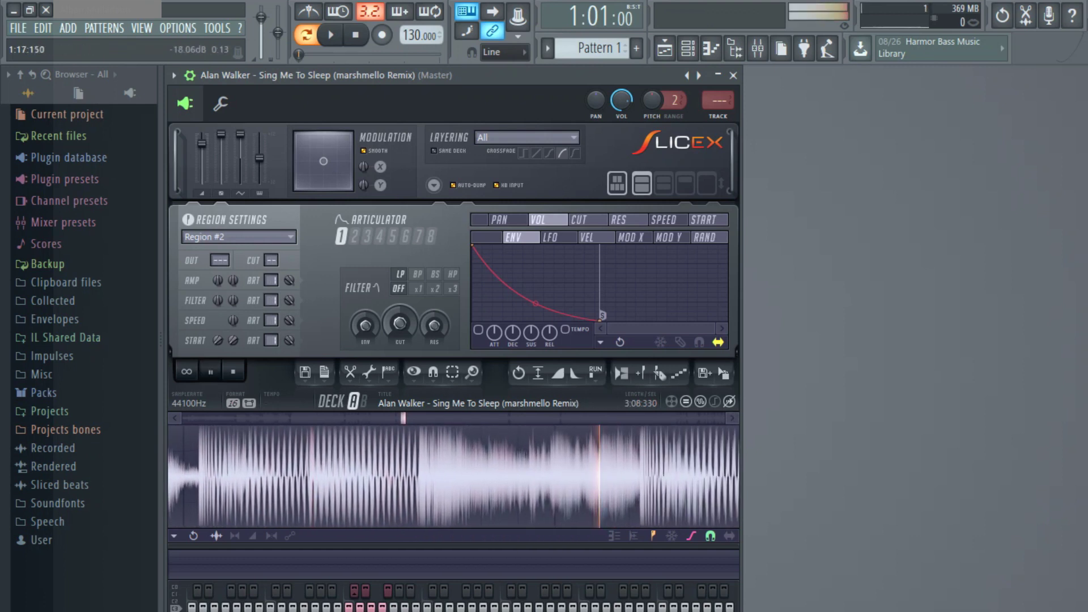
{"action": "left_click_drag", "start_coordinate": [639, 476], "coordinate": [719, 476]}
{"action": "scroll", "coordinate": [454, 476], "scroll_direction": "down", "scroll_amount": 1}
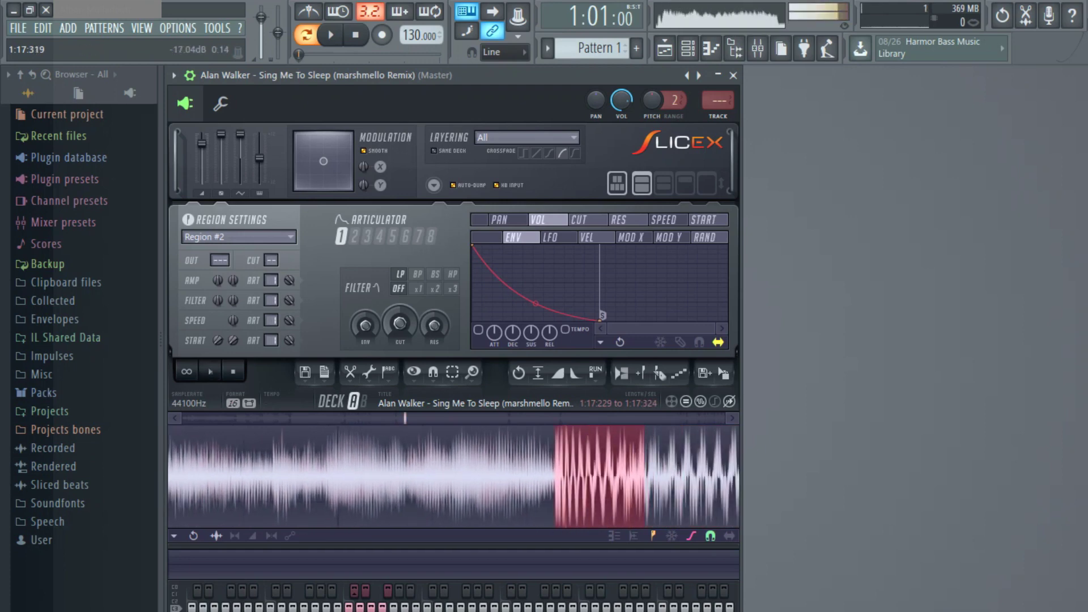
{"action": "scroll", "coordinate": [453, 477], "scroll_direction": "down", "scroll_amount": 2}
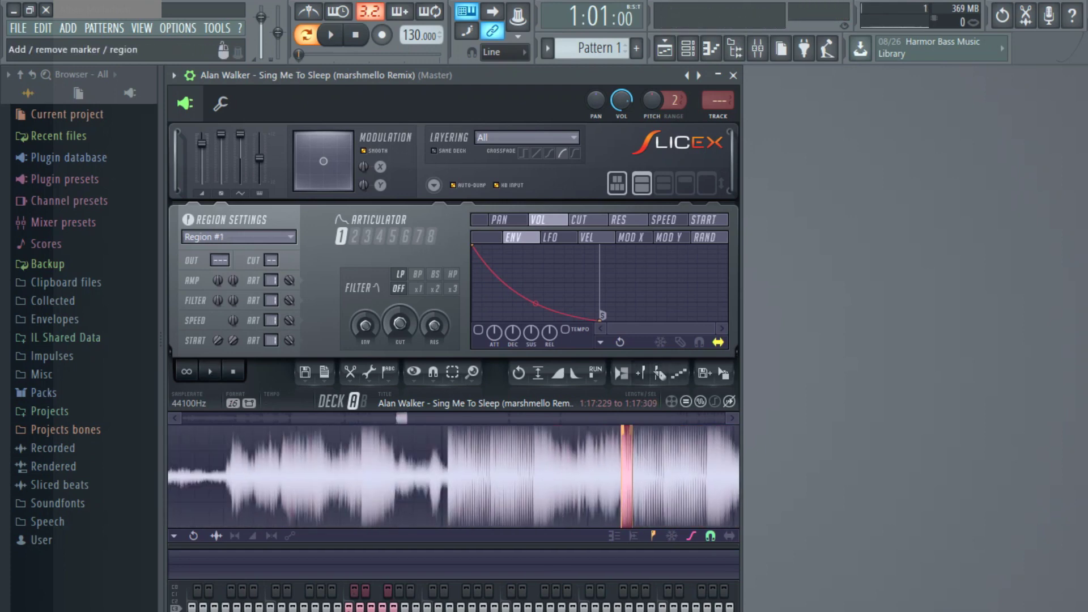
{"action": "scroll", "coordinate": [453, 476], "scroll_direction": "up", "scroll_amount": 2}
{"action": "scroll", "coordinate": [499, 476], "scroll_direction": "up", "scroll_amount": 1}
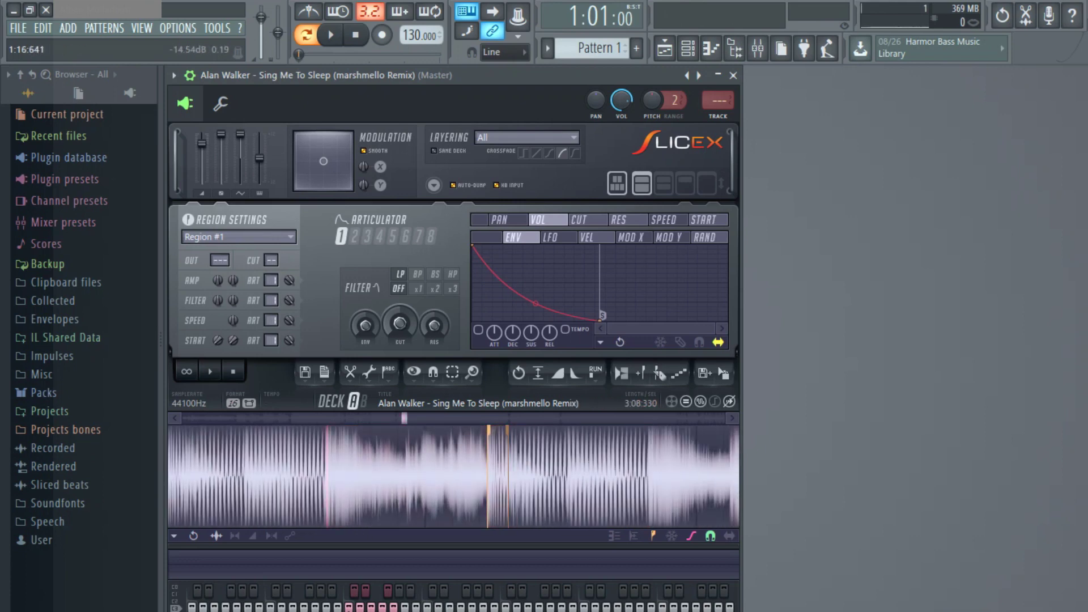
Audition stretches of the song around 1:17:82 to locate the snare
{"action": "left_click_drag", "start_coordinate": [327, 476], "coordinate": [350, 476]}
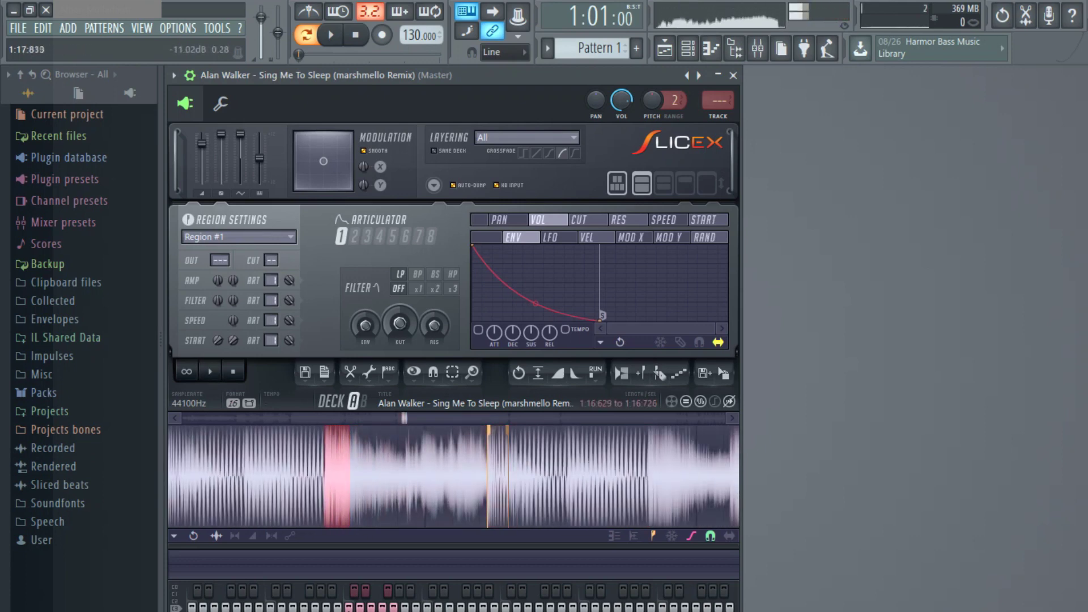
{"action": "left_click", "coordinate": [671, 477]}
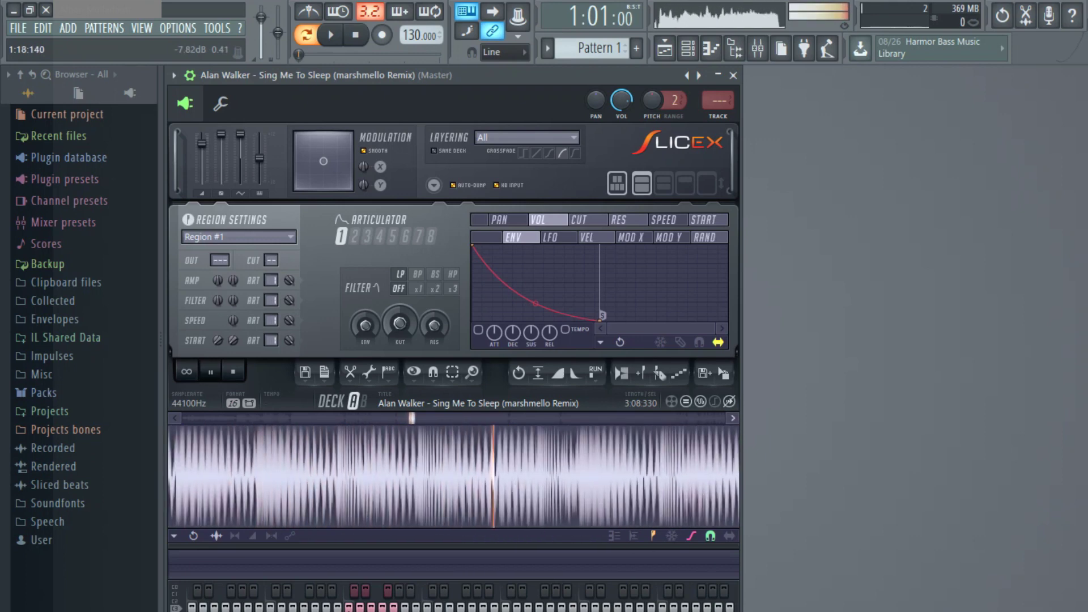
{"action": "key", "text": "space"}
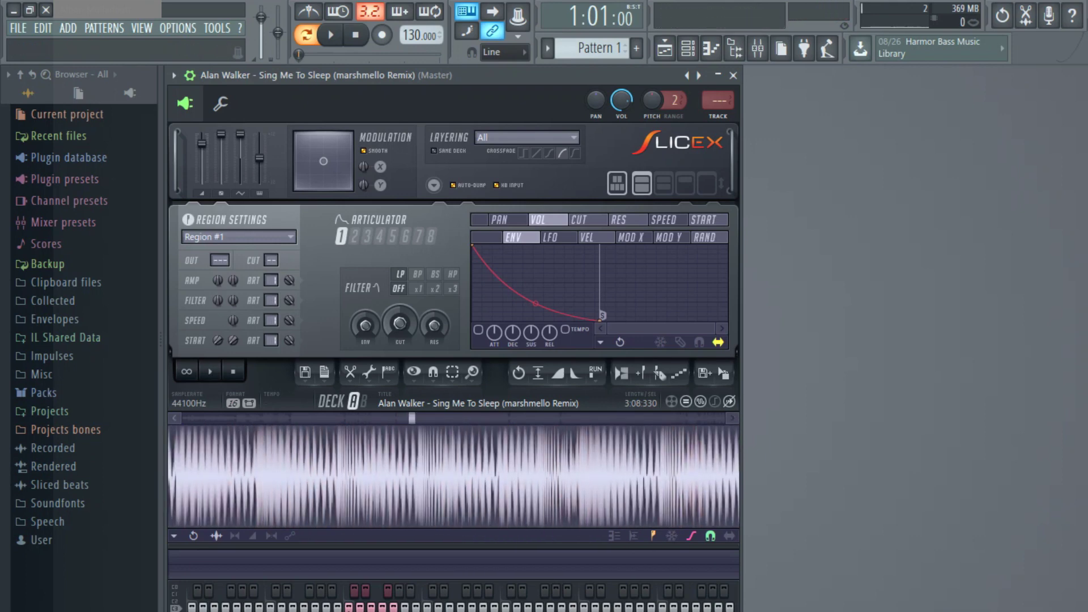
{"action": "scroll", "coordinate": [454, 476], "scroll_direction": "up", "scroll_amount": 5}
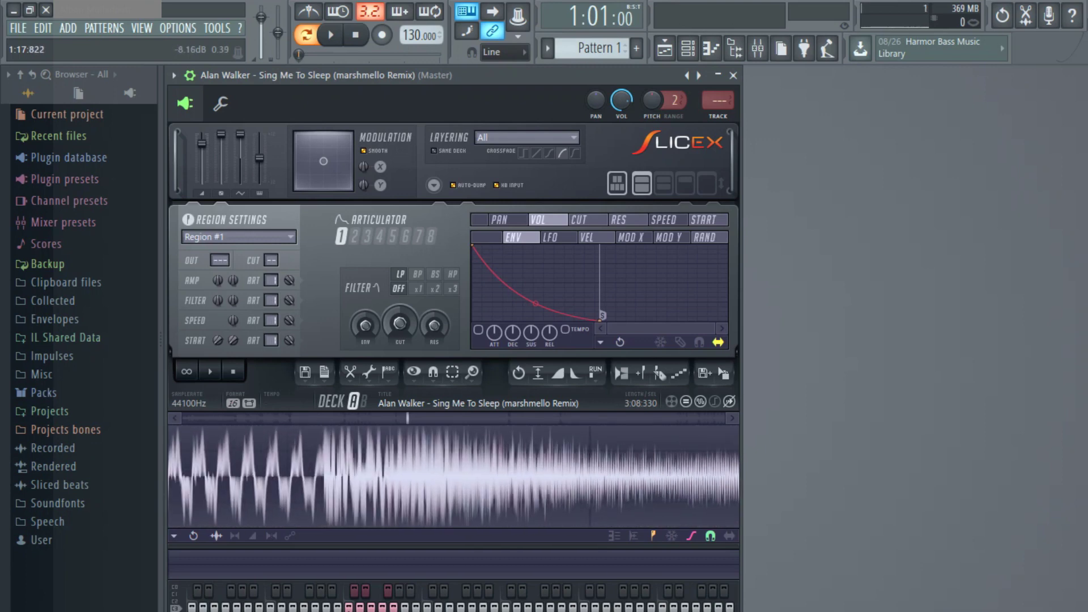
{"action": "left_click_drag", "start_coordinate": [324, 476], "coordinate": [448, 476]}
{"action": "scroll", "coordinate": [453, 477], "scroll_direction": "down", "scroll_amount": 4}
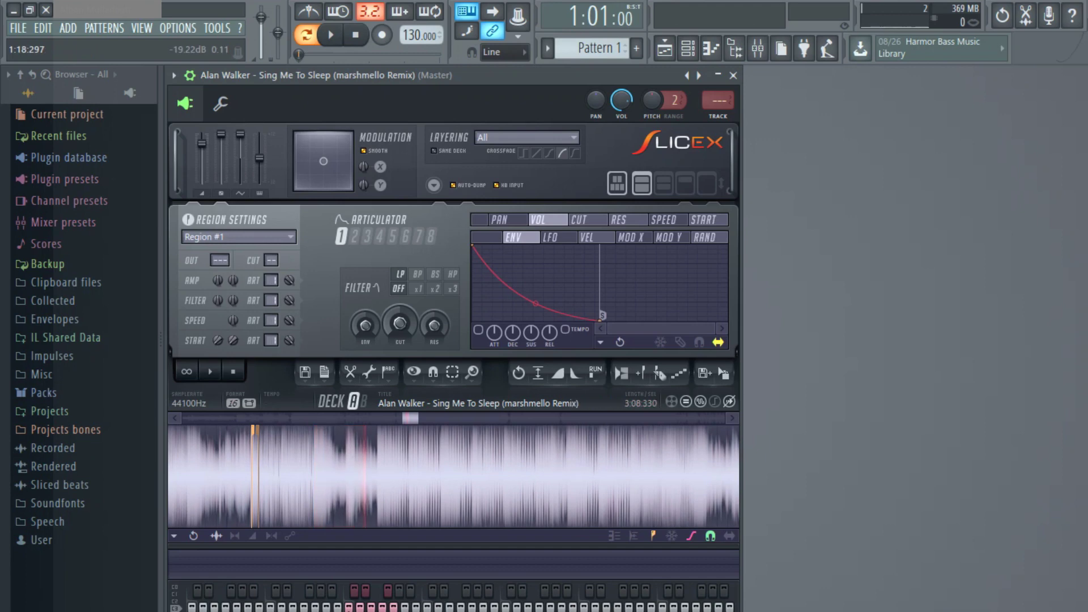
{"action": "key", "text": "space"}
{"action": "scroll", "coordinate": [454, 476], "scroll_direction": "up", "scroll_amount": 4}
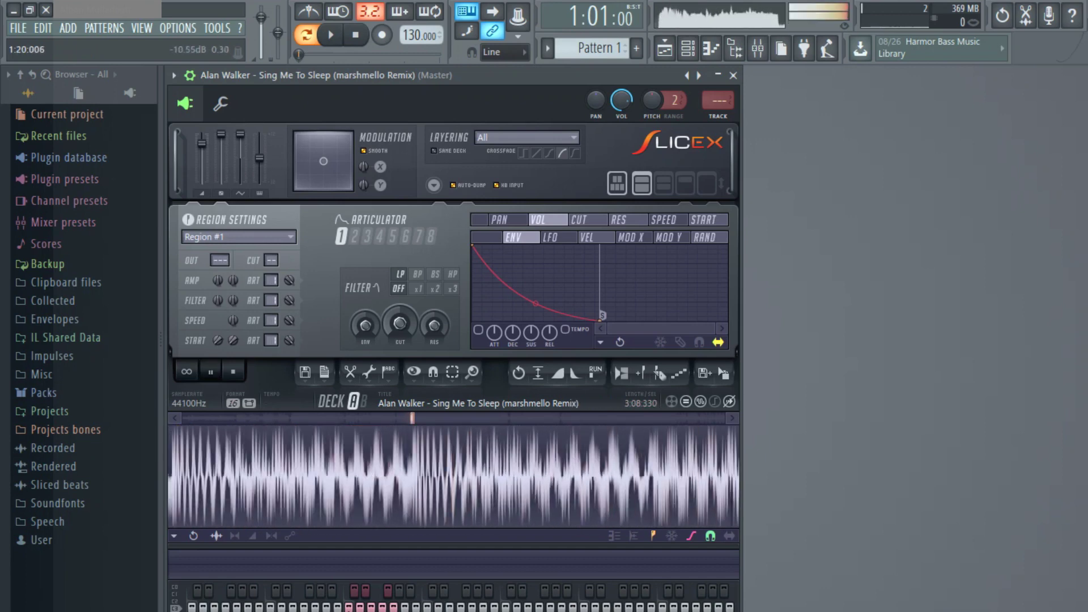
{"action": "scroll", "coordinate": [453, 476], "scroll_direction": "down", "scroll_amount": 2}
{"action": "key", "text": "space"}
Select and audition the slice around 1:19:02, keeping it as Region #9
{"action": "left_click", "coordinate": [237, 476]}
{"action": "key", "text": "space"}
{"action": "scroll", "coordinate": [454, 476], "scroll_direction": "up", "scroll_amount": 2}
{"action": "key", "text": "space"}
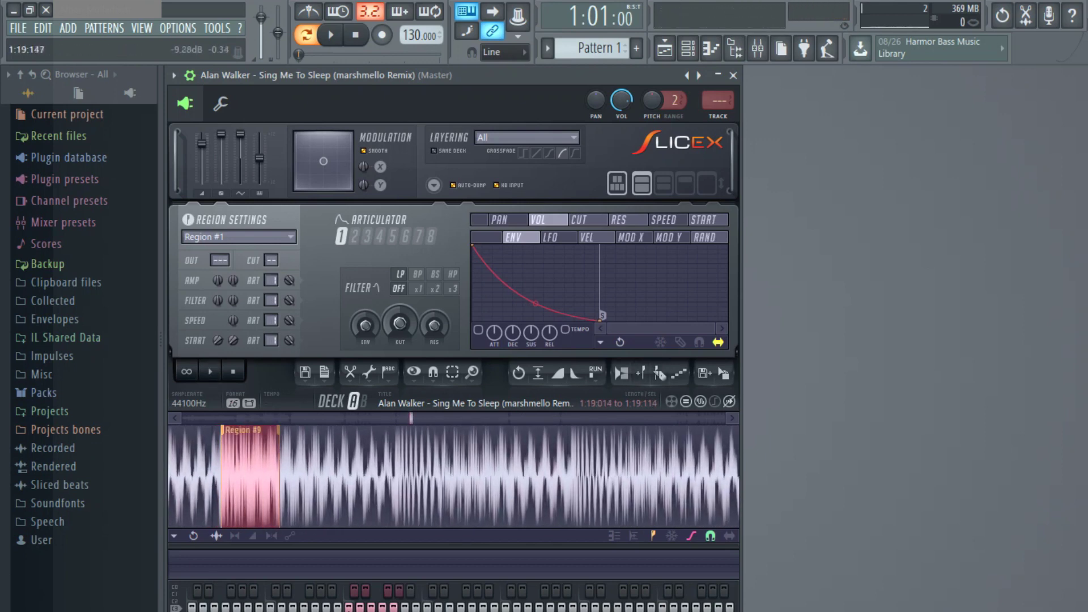
{"action": "scroll", "coordinate": [453, 476], "scroll_direction": "up", "scroll_amount": 3}
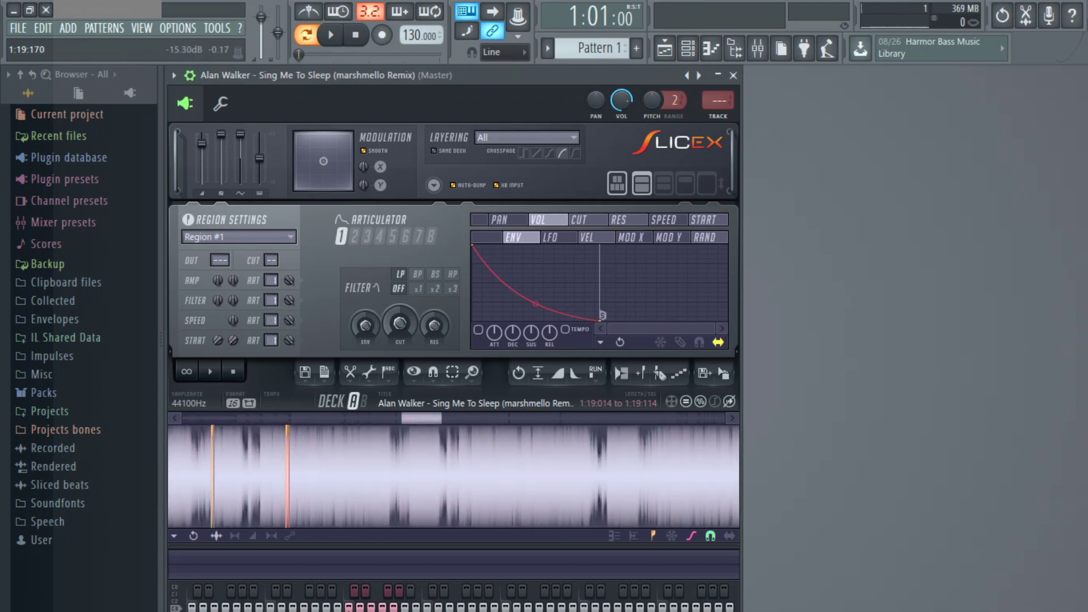
{"action": "scroll", "coordinate": [453, 476], "scroll_direction": "down", "scroll_amount": 5}
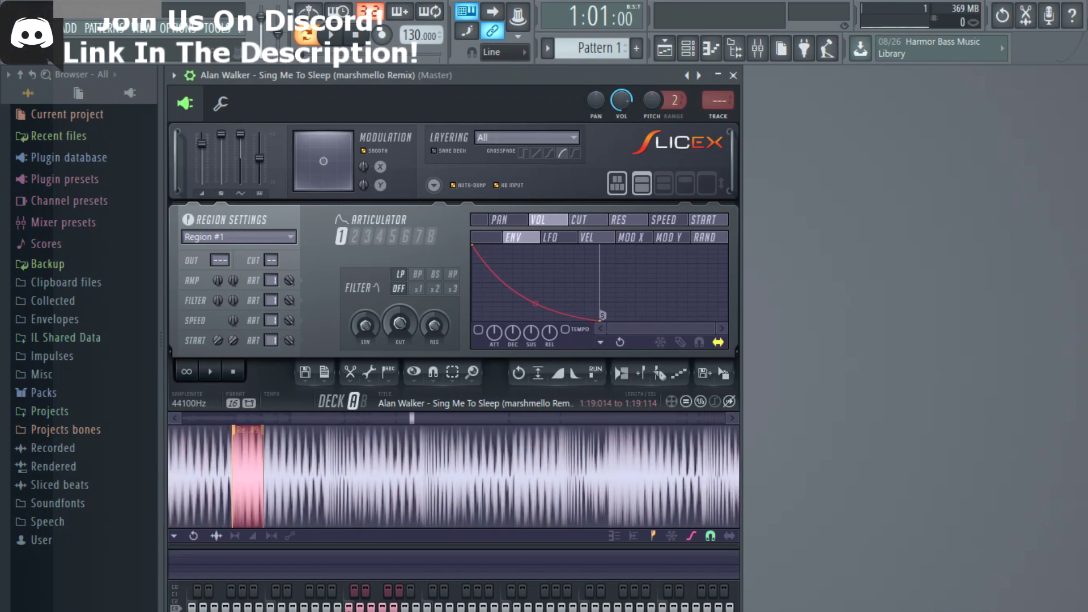
{"action": "scroll", "coordinate": [454, 476], "scroll_direction": "down", "scroll_amount": 5}
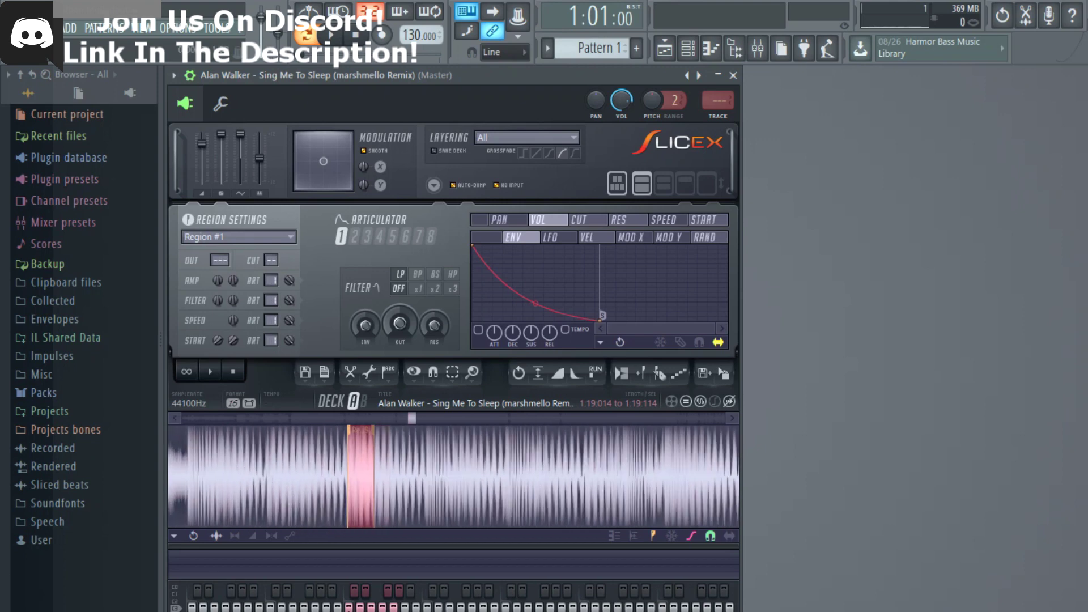
{"action": "scroll", "coordinate": [453, 476], "scroll_direction": "up", "scroll_amount": 5}
Save the selected slice as Snare.wav in the Sing Me To Sleep Project folder
{"action": "left_click", "coordinate": [705, 373]}
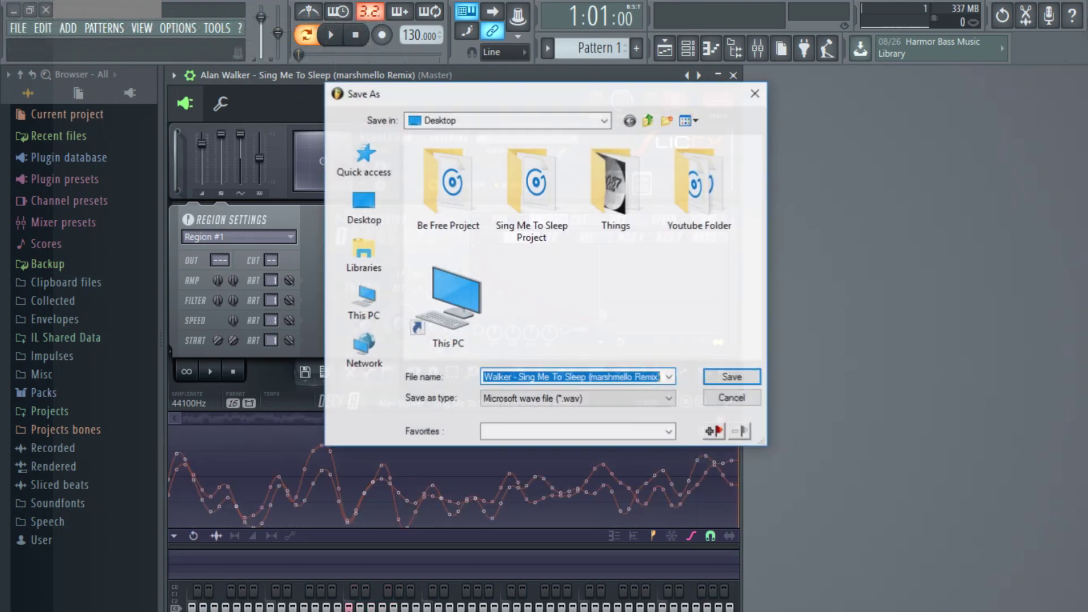
{"action": "type", "text": "Snare"}
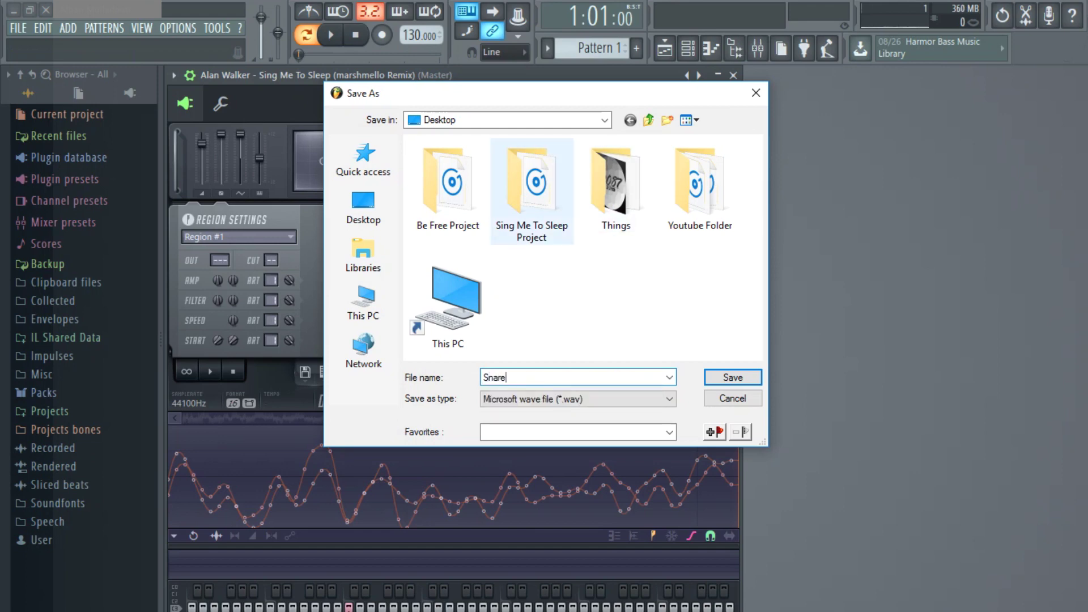
{"action": "double_click", "coordinate": [532, 187]}
{"action": "key", "text": "Return"}
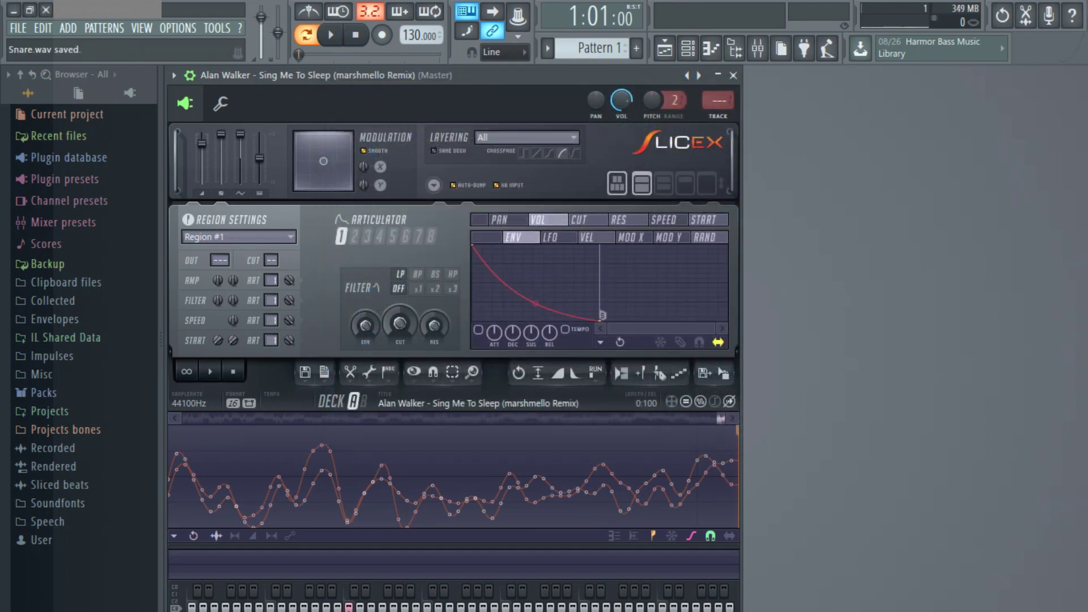
{"action": "scroll", "coordinate": [453, 477], "scroll_direction": "left", "scroll_amount": 5}
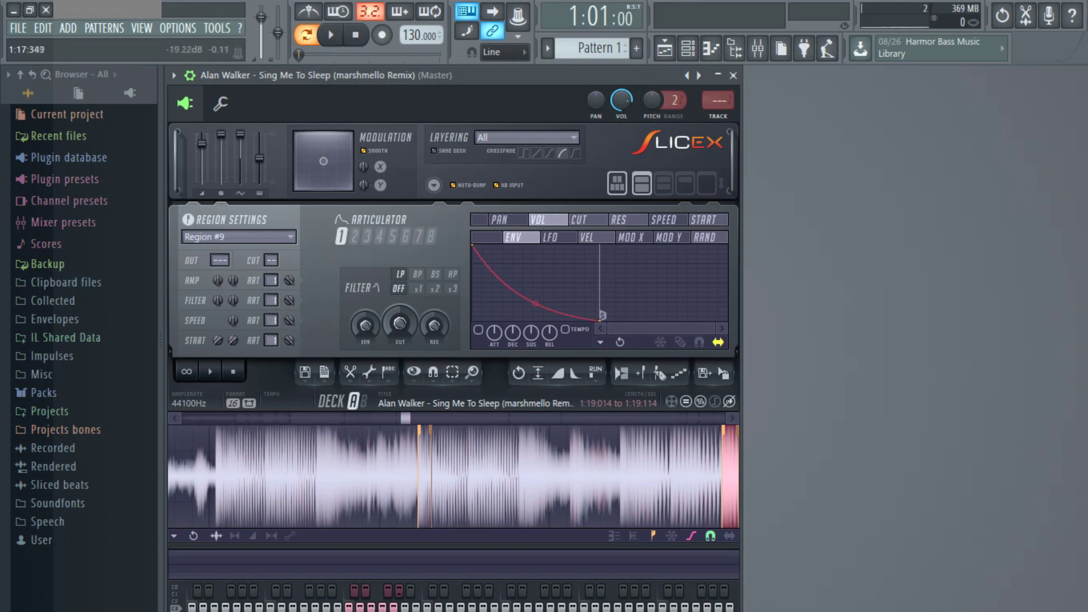
Save the Region #8 slice as Kick.wav in the Sing Me To Sleep Project folder
{"action": "left_click", "coordinate": [424, 476]}
{"action": "scroll", "coordinate": [424, 476], "scroll_direction": "up", "scroll_amount": 5}
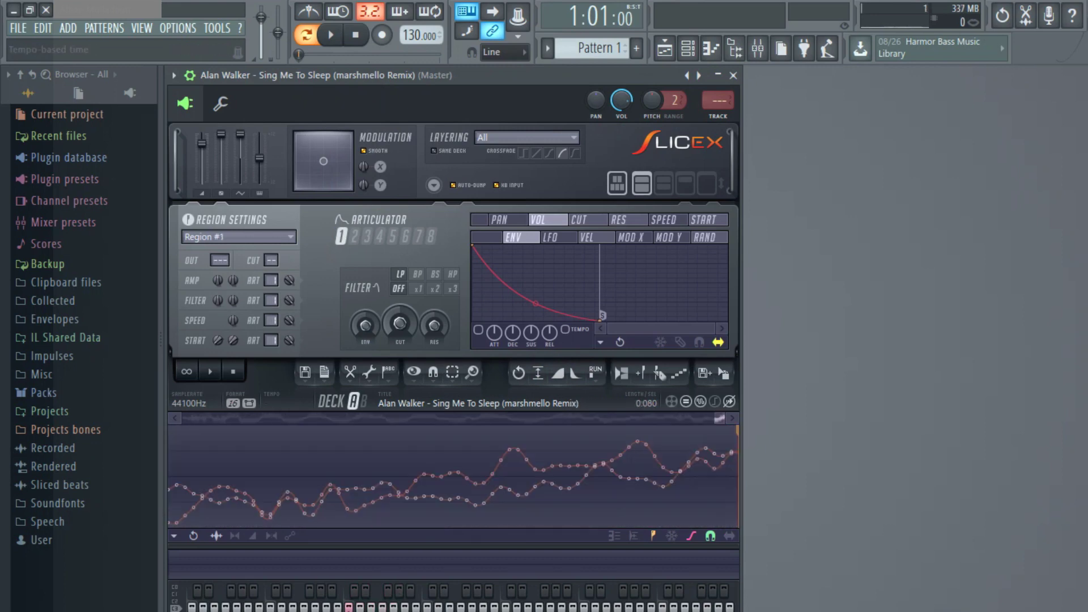
{"action": "left_click", "coordinate": [704, 373]}
{"action": "type", "text": "Kick"}
{"action": "double_click", "coordinate": [531, 187]}
{"action": "left_click", "coordinate": [723, 375]}
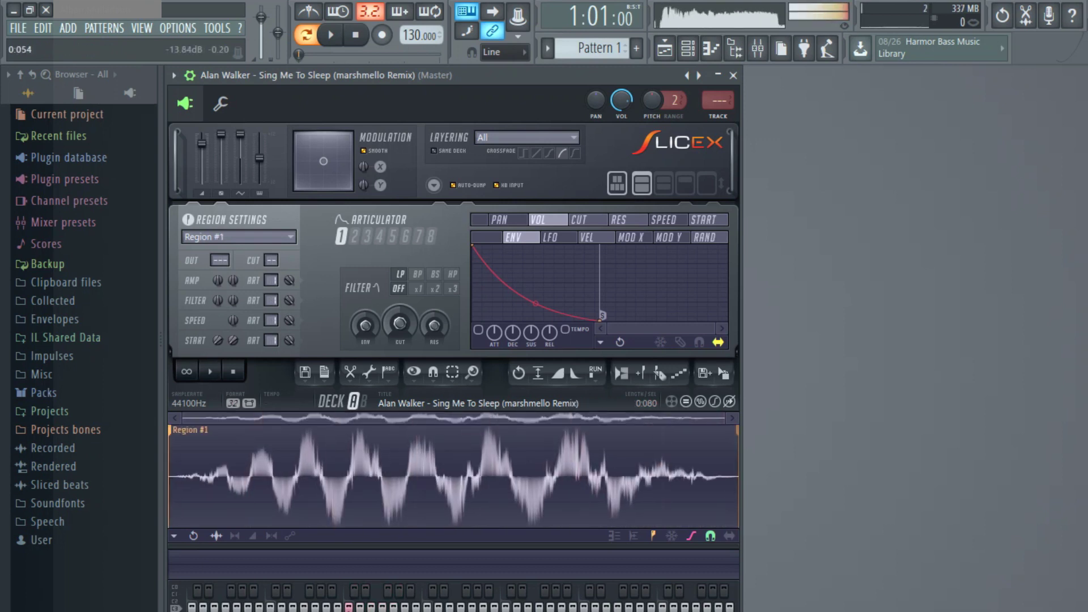
Select the whole sample and undo back to the full song
{"action": "key", "text": "ctrl+a"}
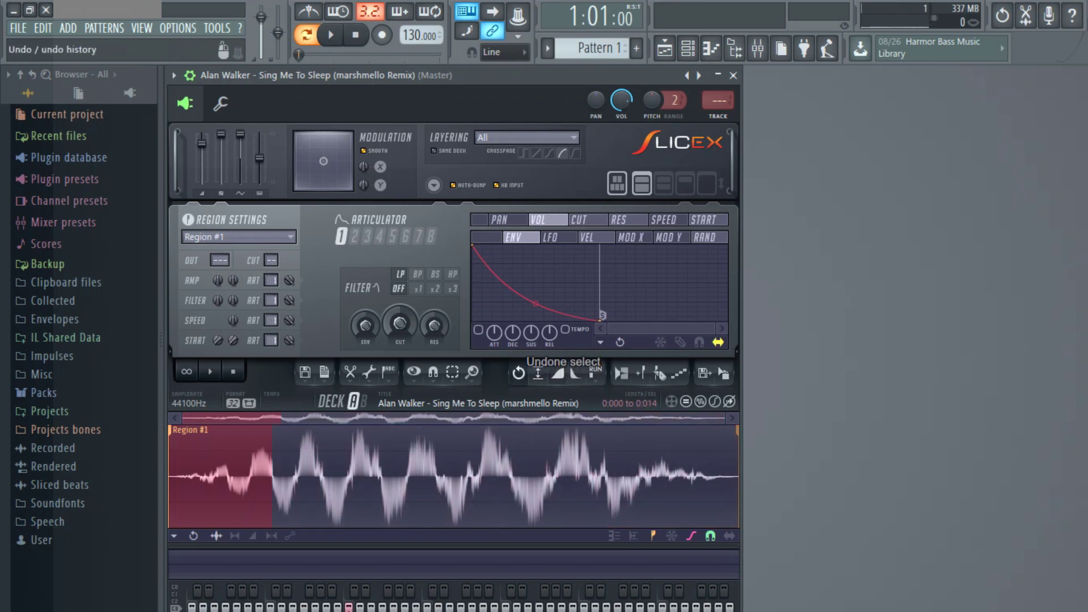
{"action": "left_click", "coordinate": [518, 373]}
{"action": "scroll", "coordinate": [454, 476], "scroll_direction": "left", "scroll_amount": 4}
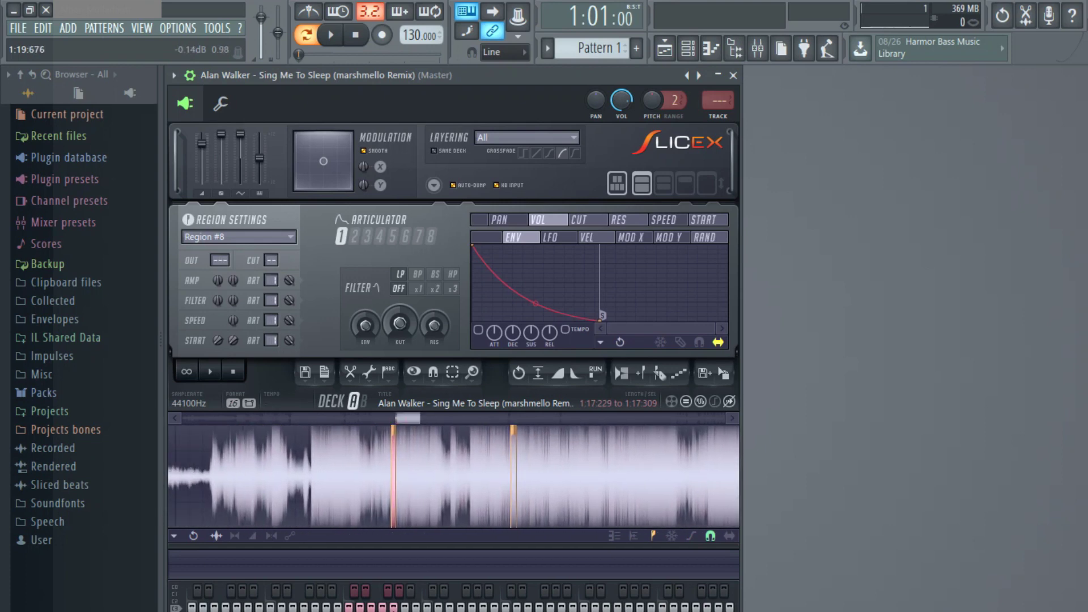
Apply a fade-in to the short stretch starting at 1:16:041
{"action": "scroll", "coordinate": [454, 476], "scroll_direction": "up", "scroll_amount": 6}
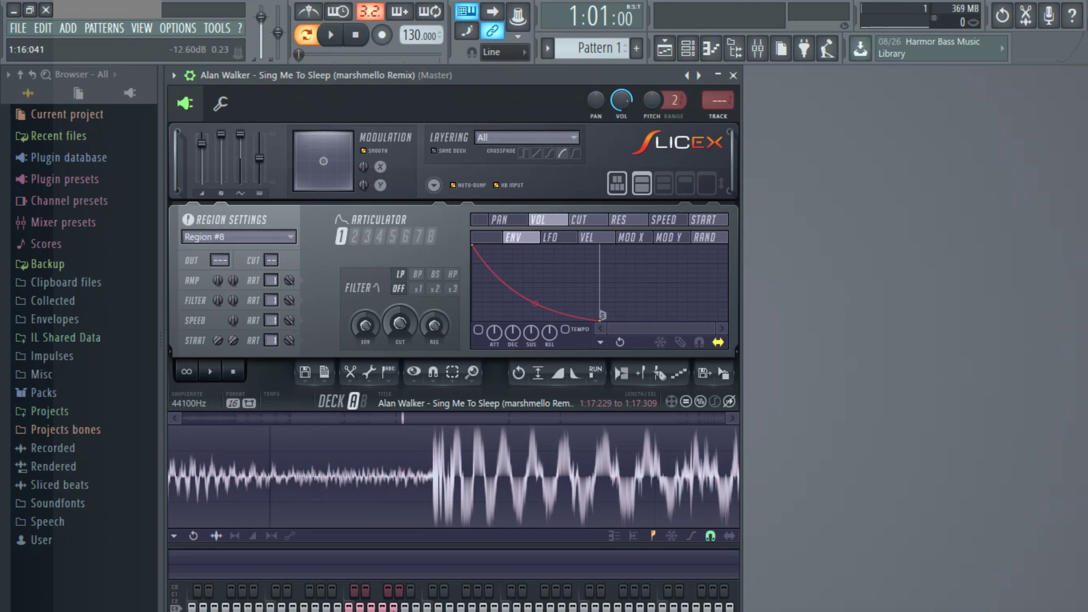
{"action": "left_click_drag", "start_coordinate": [432, 476], "coordinate": [578, 476]}
{"action": "left_click", "coordinate": [558, 372]}
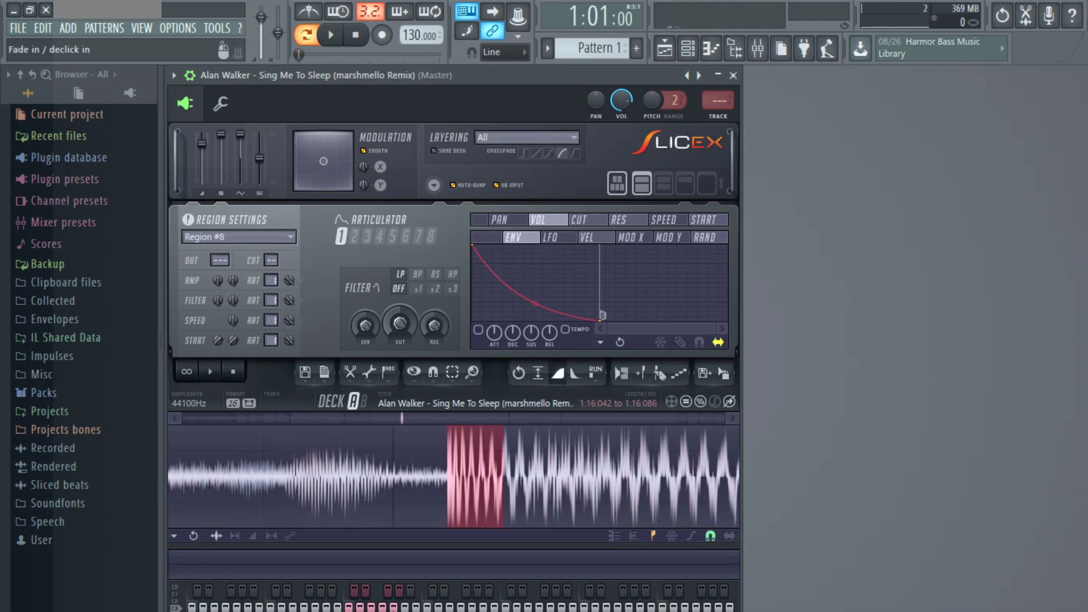
Try selections around 1:16, including 1:15:741–1:16:625 and 1:16:625–1:16:700, then clear
{"action": "left_click_drag", "start_coordinate": [448, 476], "coordinate": [546, 476]}
{"action": "scroll", "coordinate": [454, 476], "scroll_direction": "down", "scroll_amount": 5}
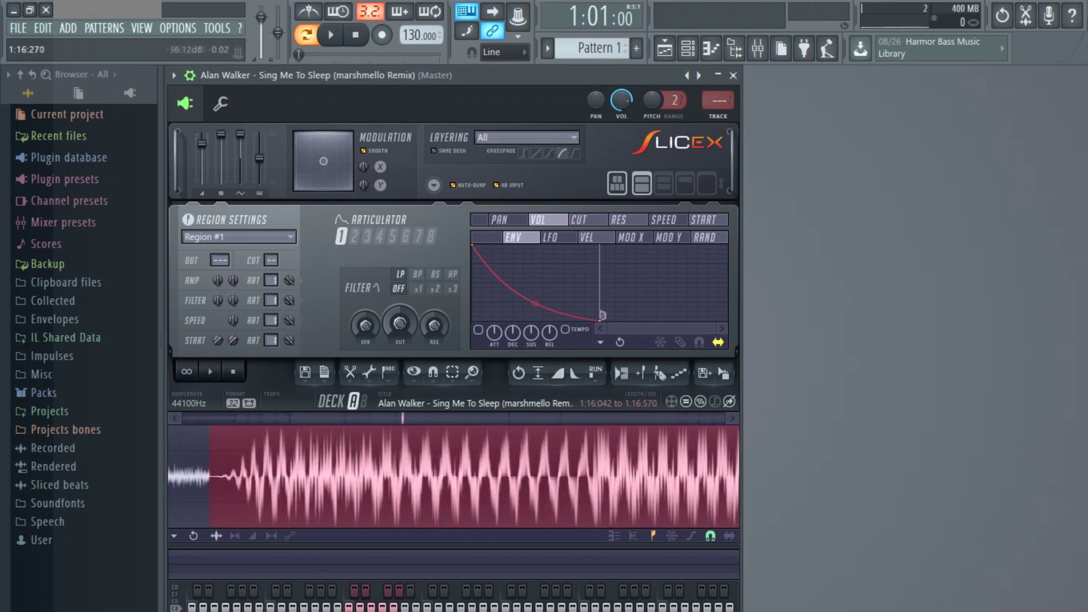
{"action": "left_click_drag", "start_coordinate": [384, 476], "coordinate": [535, 476]}
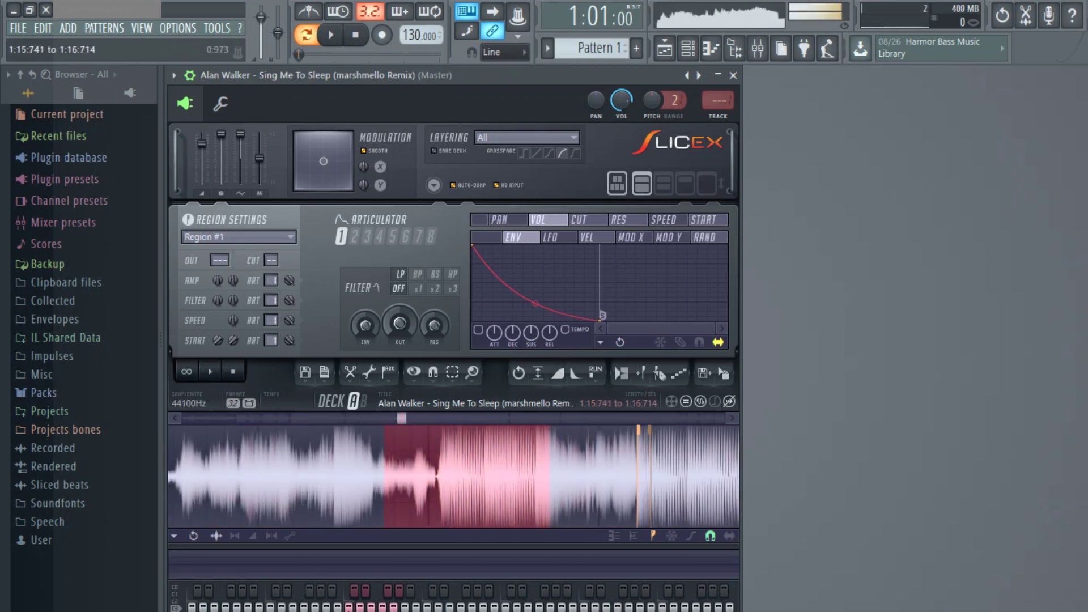
{"action": "left_click_drag", "start_coordinate": [463, 476], "coordinate": [535, 476]}
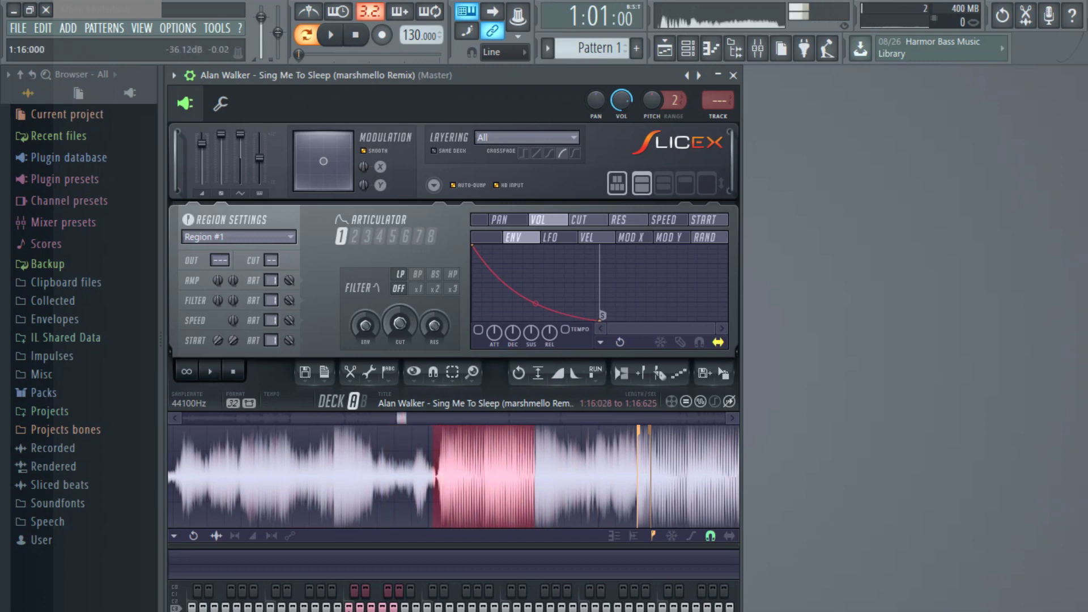
{"action": "left_click_drag", "start_coordinate": [535, 476], "coordinate": [548, 476]}
{"action": "scroll", "coordinate": [510, 476], "scroll_direction": "up", "scroll_amount": 4}
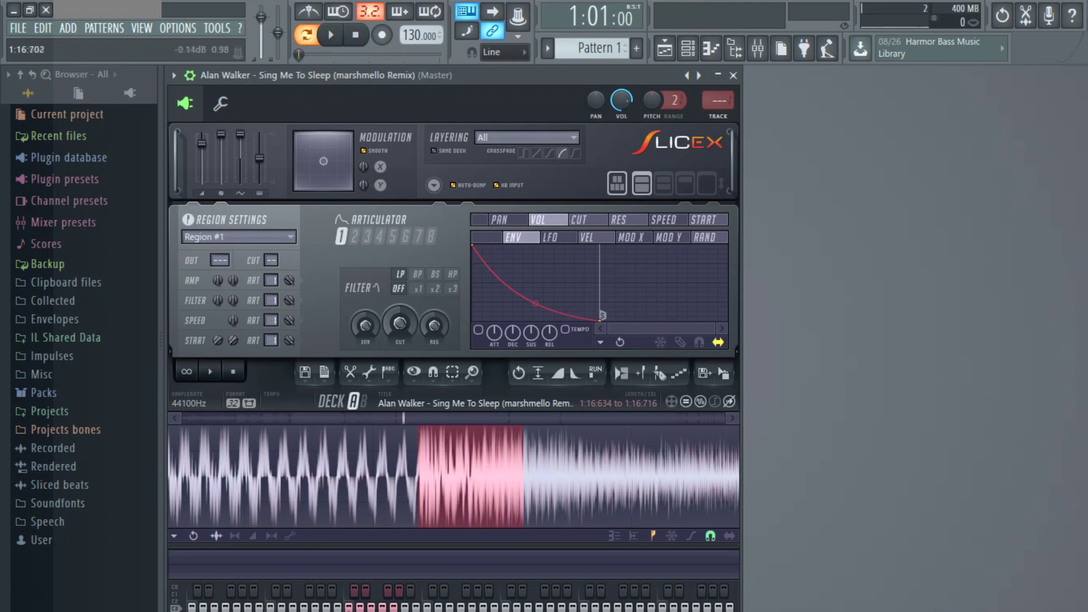
{"action": "scroll", "coordinate": [504, 476], "scroll_direction": "down", "scroll_amount": 5}
{"action": "left_click", "coordinate": [331, 477]}
Audition Region #8 and select the passage from 1:16:042 to 1:18:420
{"action": "left_click", "coordinate": [425, 476]}
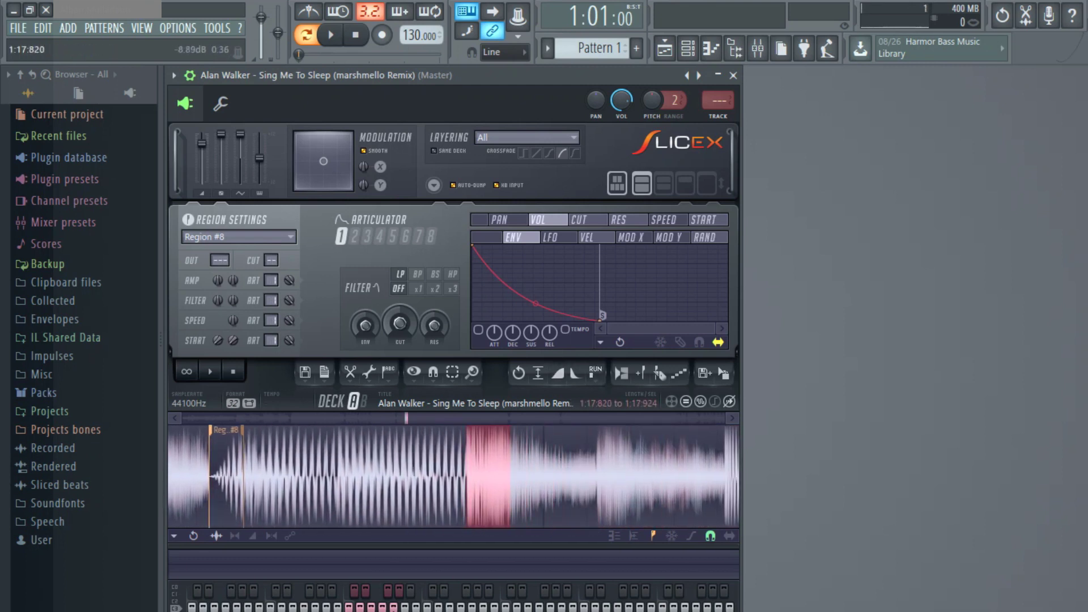
{"action": "scroll", "coordinate": [454, 476], "scroll_direction": "down", "scroll_amount": 3}
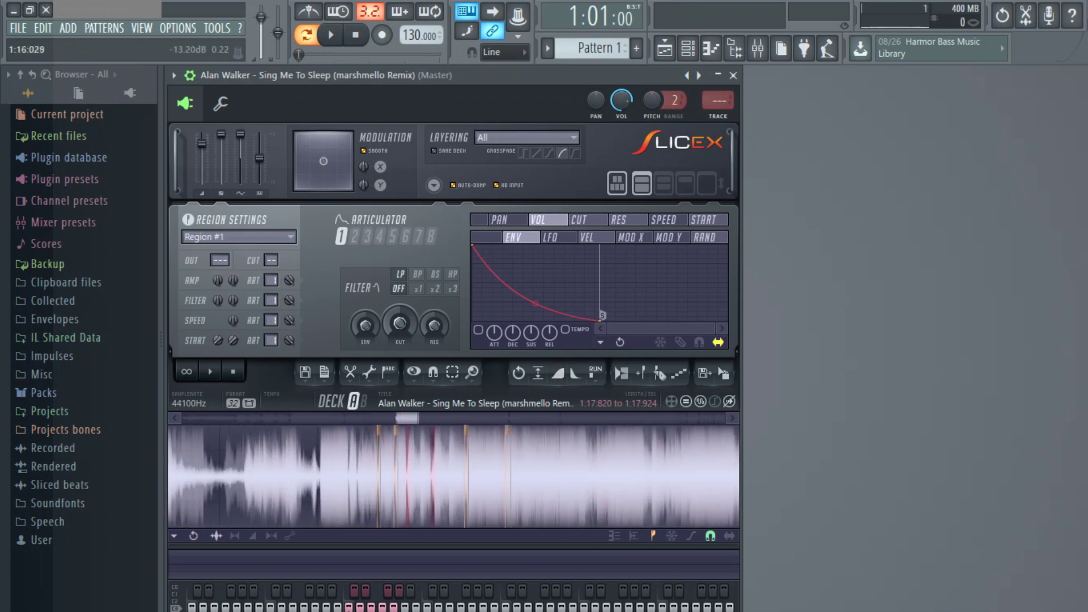
{"action": "key", "text": "space"}
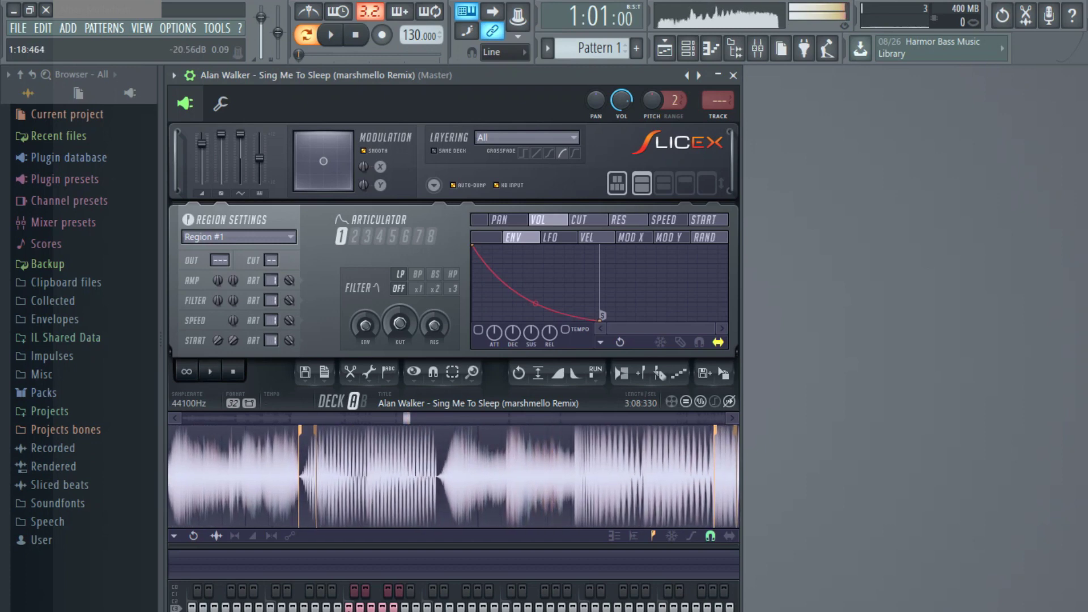
{"action": "key", "text": "space"}
{"action": "left_click_drag", "start_coordinate": [566, 476], "coordinate": [282, 477]}
{"action": "scroll", "coordinate": [454, 476], "scroll_direction": "down", "scroll_amount": 3}
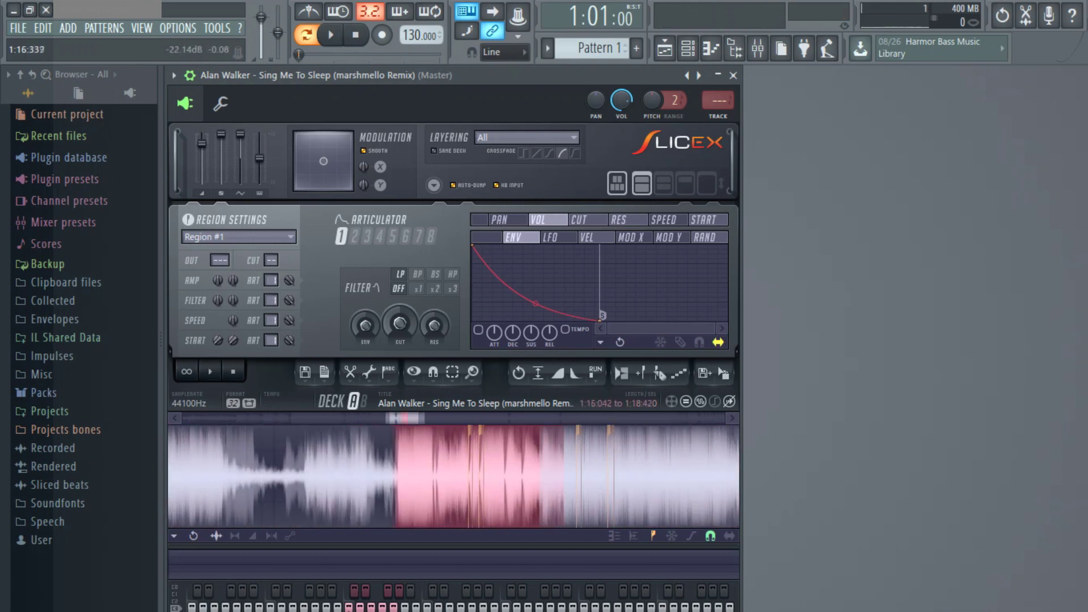